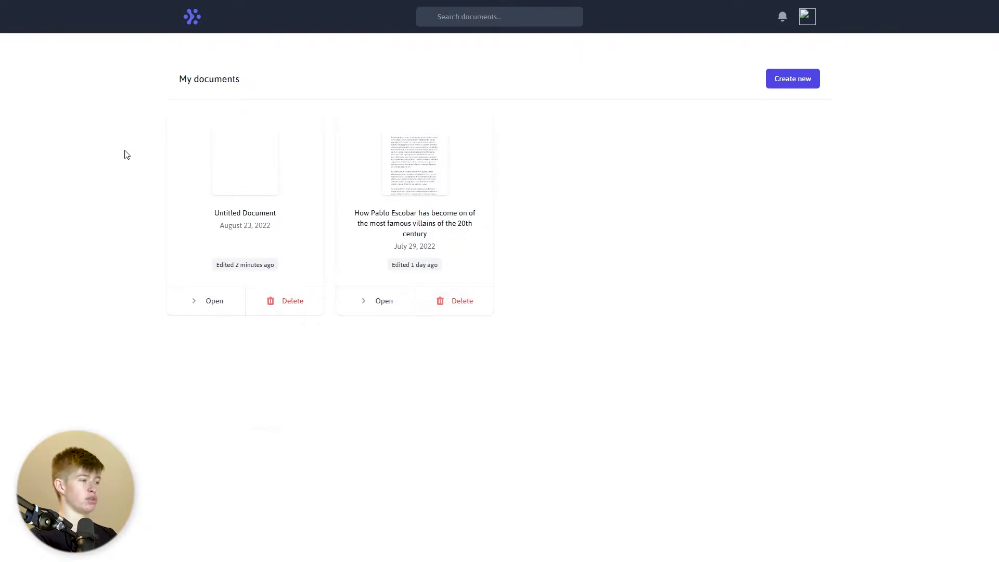
{"action": "left_click", "coordinate": [291, 305]}
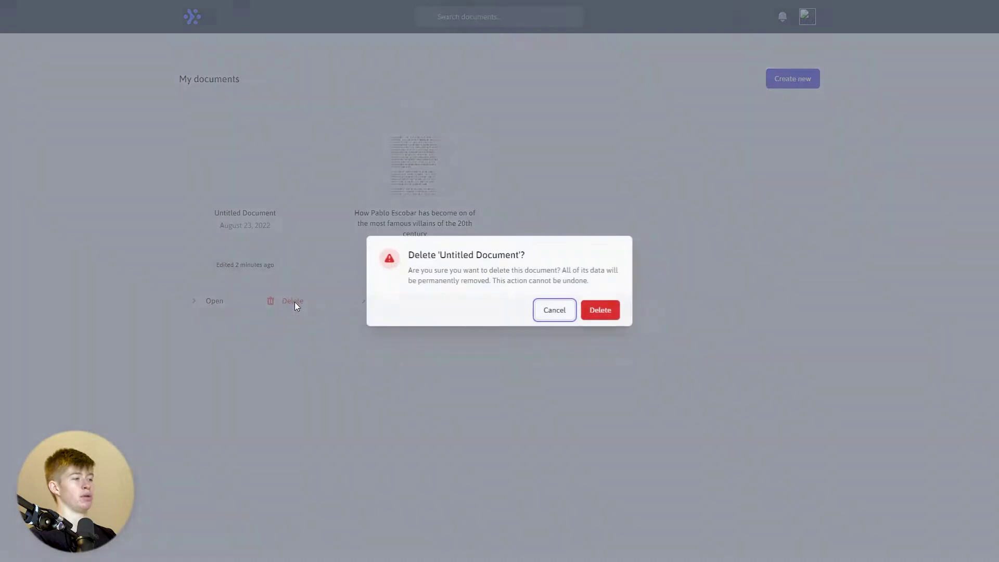
{"action": "left_click", "coordinate": [571, 312]}
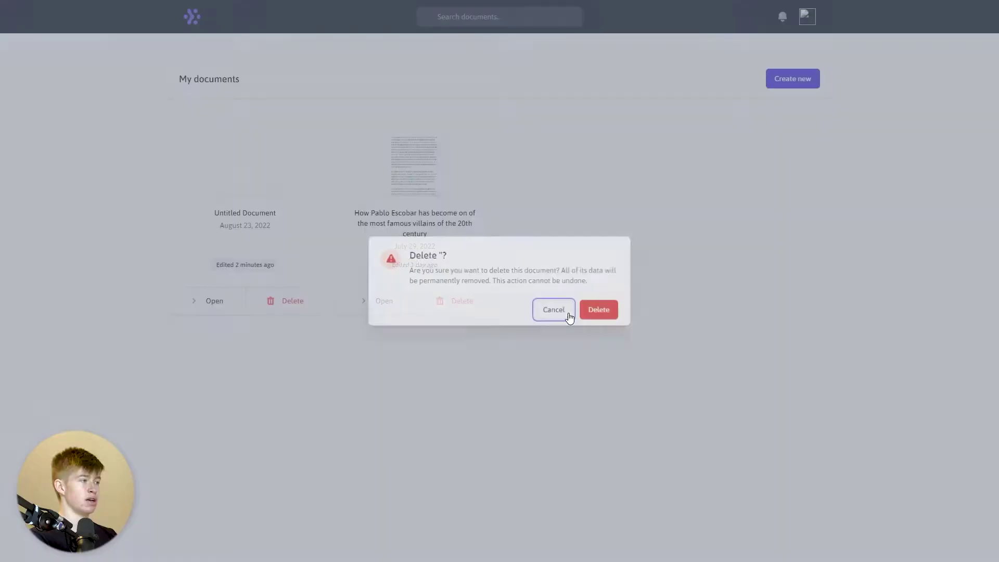
{"action": "left_click", "coordinate": [800, 82]}
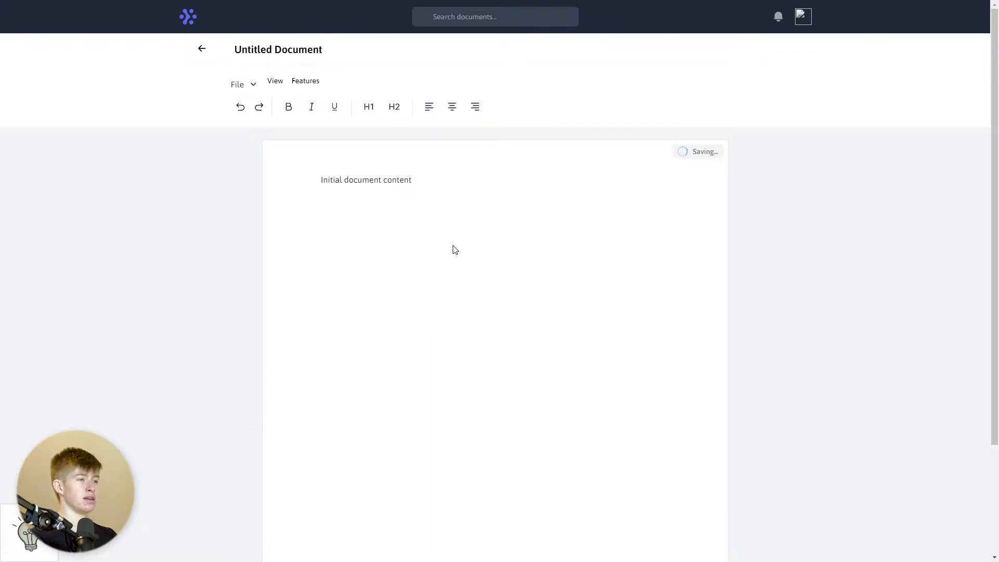
{"action": "left_click", "coordinate": [202, 52]}
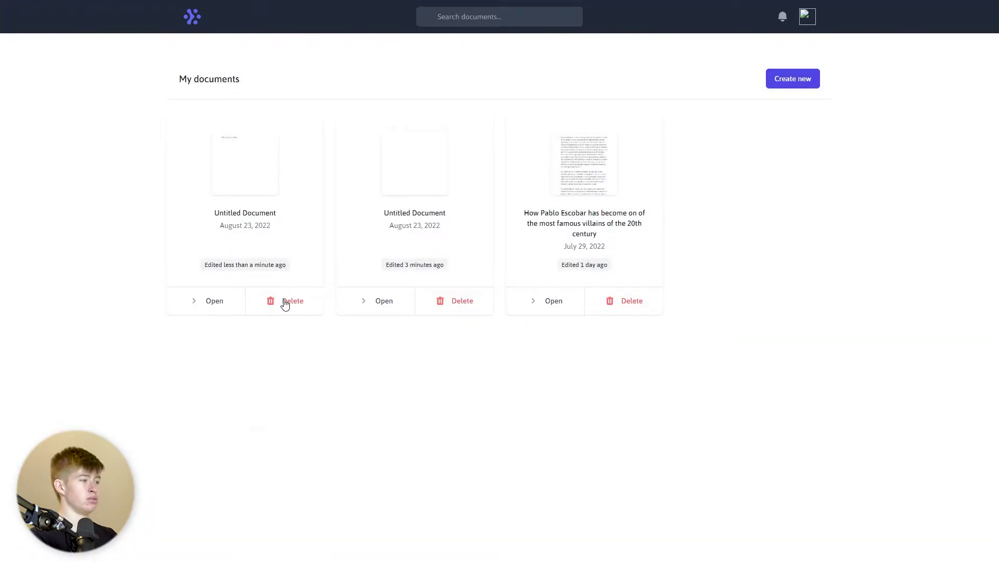
{"action": "left_click", "coordinate": [285, 305]}
{"action": "left_click", "coordinate": [601, 312]}
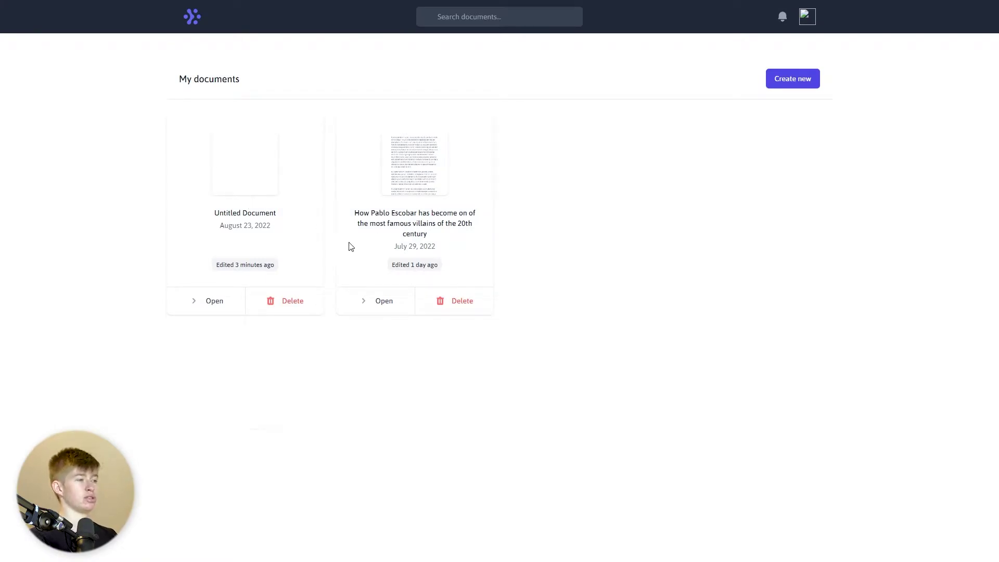
{"action": "left_click", "coordinate": [241, 184]}
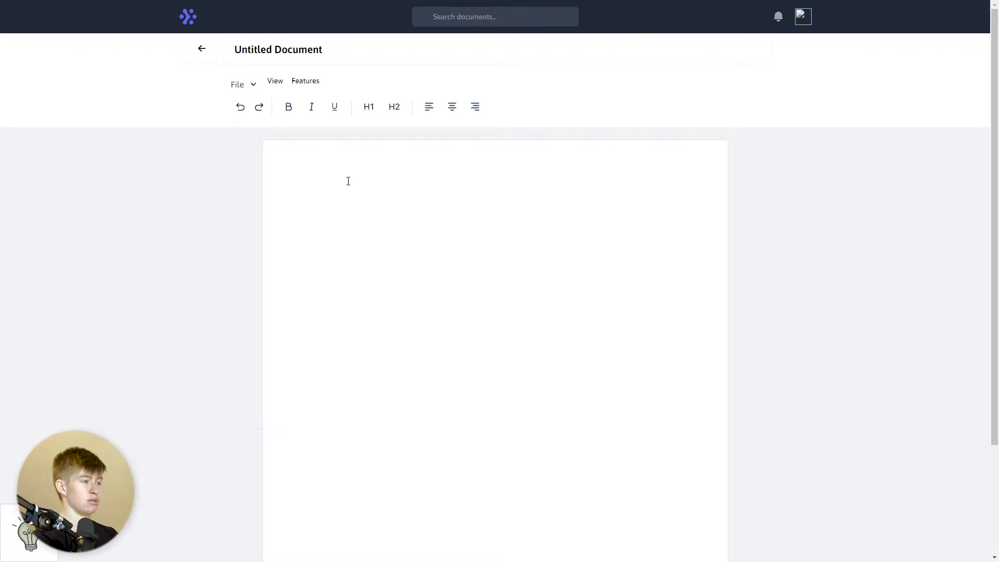
Step: Type 'Type your essay' and make the word 'essay' bold, italic and underlined
{"action": "type", "text": "T"}
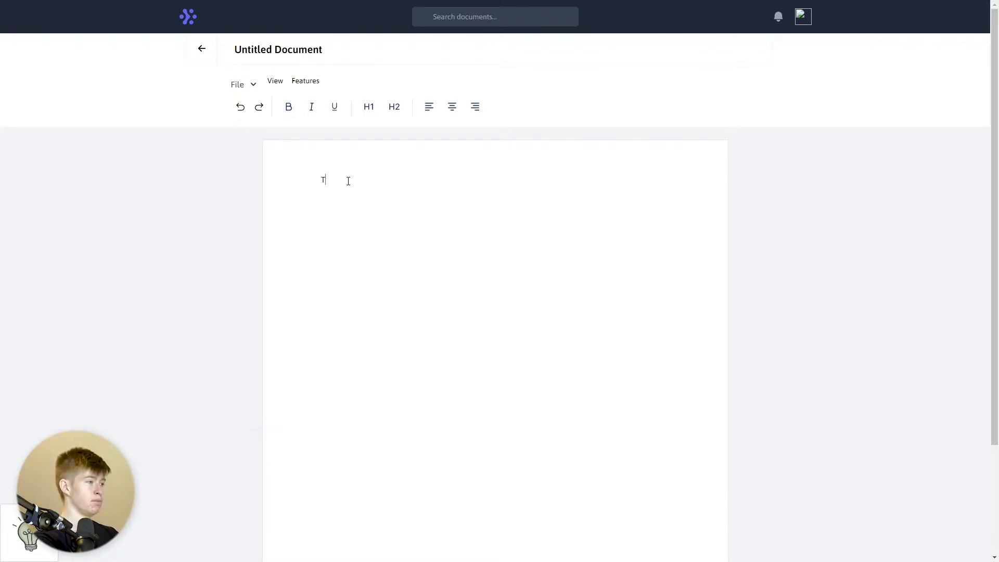
{"action": "type", "text": "ype your essay"}
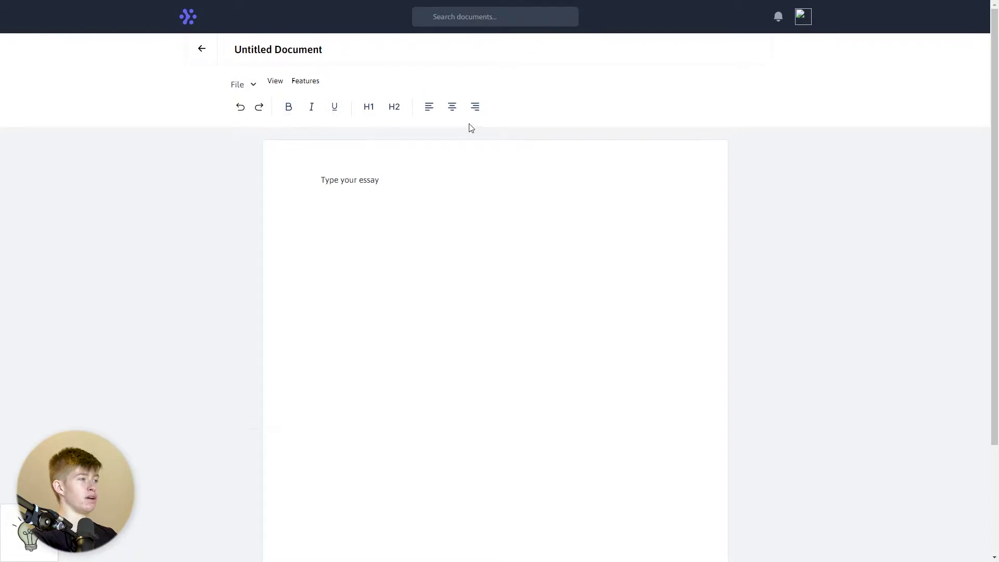
{"action": "double_click", "coordinate": [365, 184]}
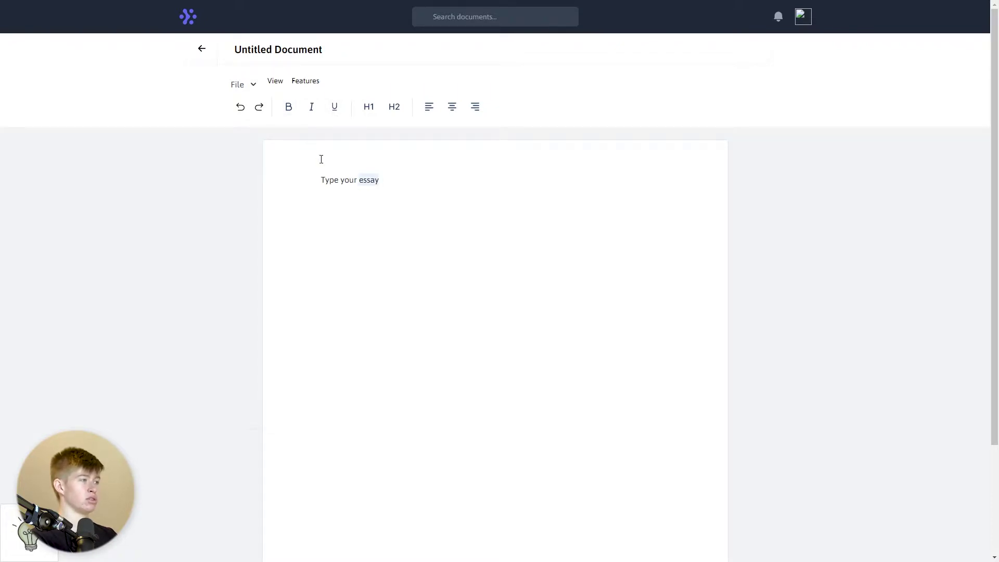
{"action": "left_click", "coordinate": [288, 107]}
{"action": "left_click", "coordinate": [311, 107]}
{"action": "left_click", "coordinate": [333, 108]}
Step: Centre the 'Type your essay' line on the page
{"action": "left_click", "coordinate": [397, 176]}
{"action": "triple_click", "coordinate": [393, 172]}
{"action": "left_click", "coordinate": [424, 174]}
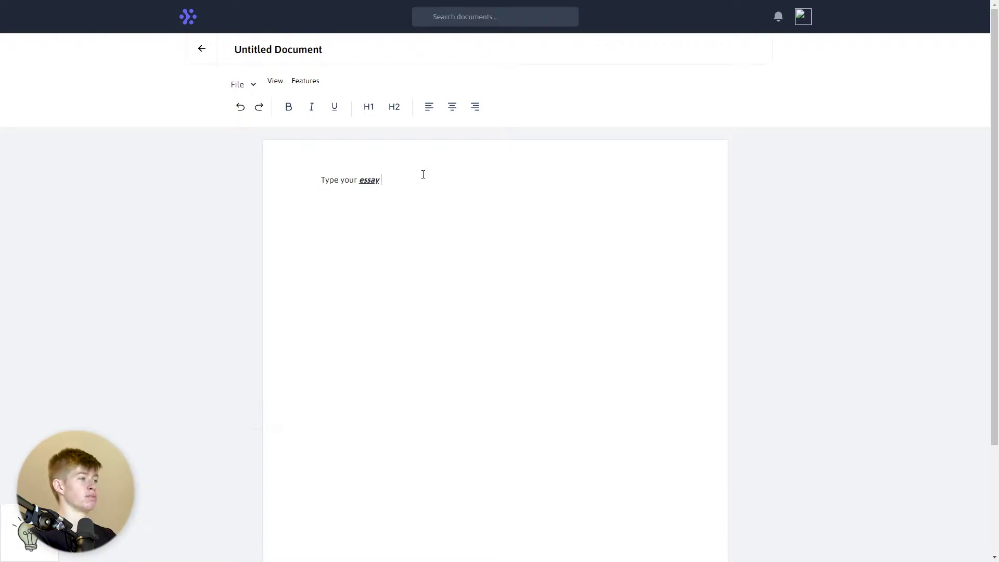
{"action": "left_click", "coordinate": [450, 112]}
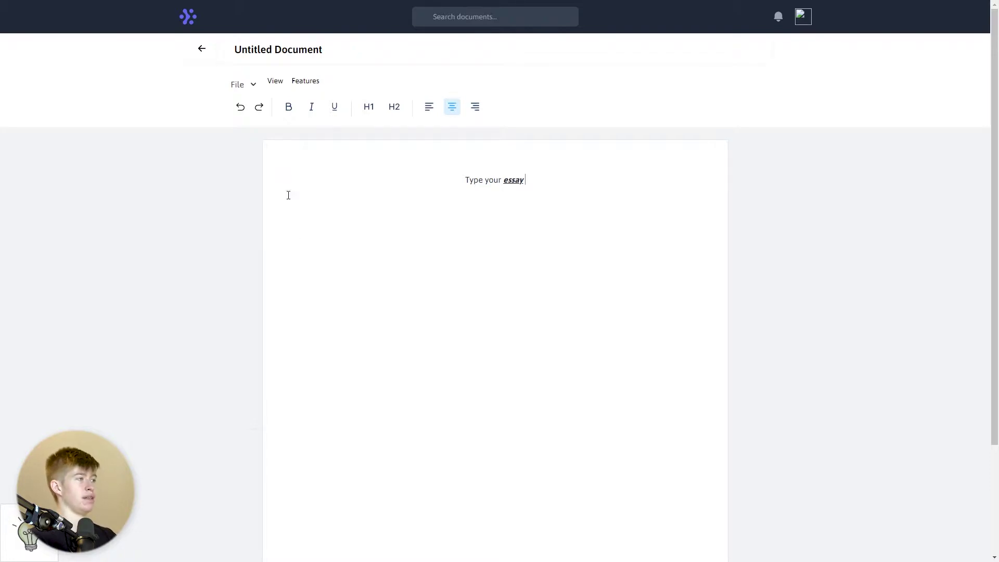
{"action": "left_click", "coordinate": [245, 90]}
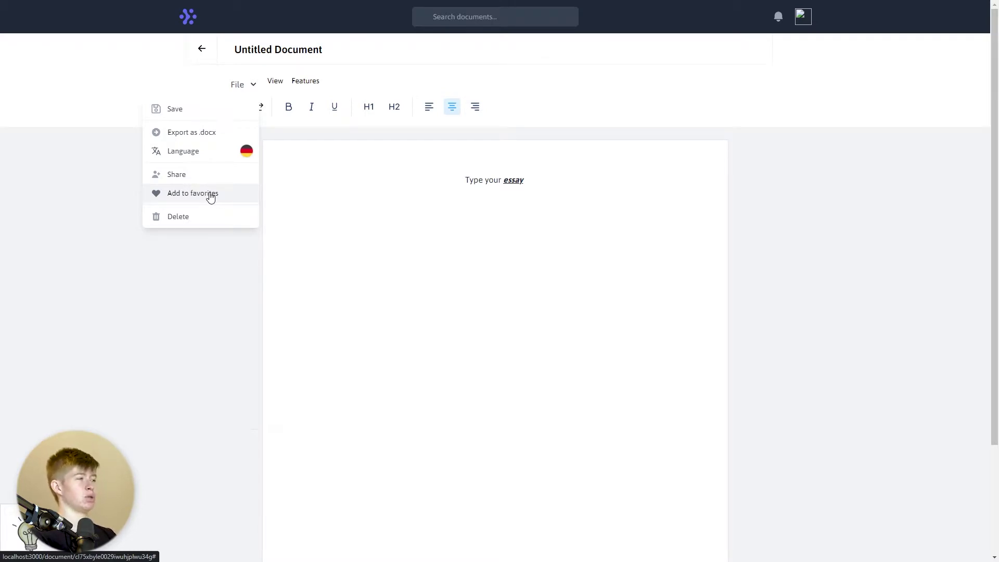
Step: Save the Untitled Document from the File menu and return to My documents
{"action": "left_click", "coordinate": [208, 119]}
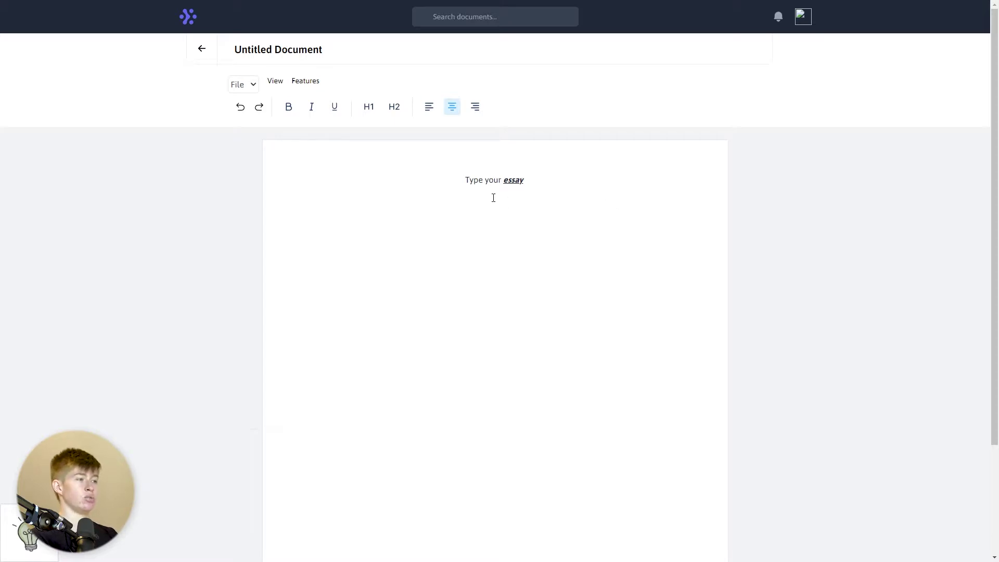
{"action": "scroll", "coordinate": [390, 338], "scroll_direction": "down", "scroll_amount": 2}
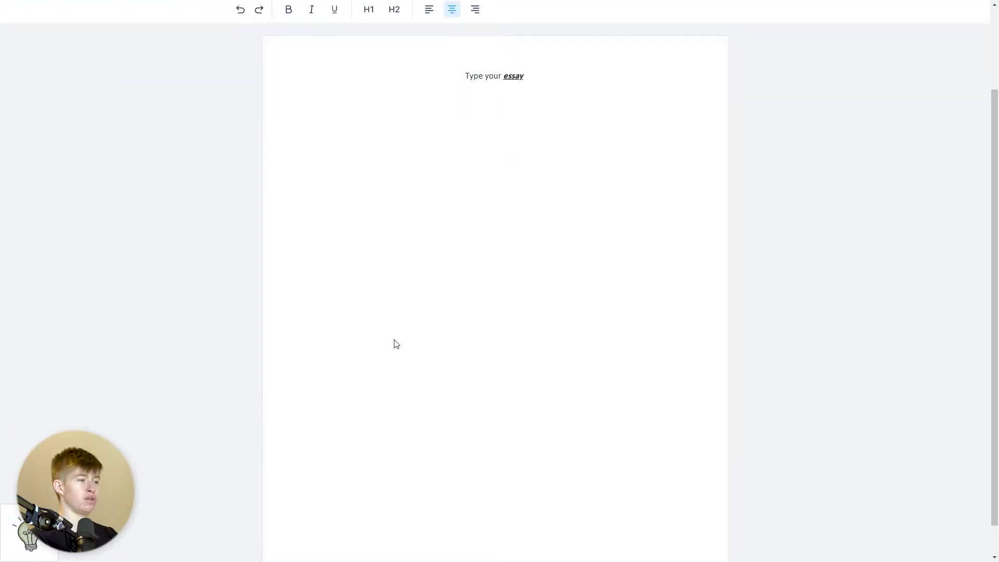
{"action": "scroll", "coordinate": [461, 199], "scroll_direction": "up", "scroll_amount": 2}
{"action": "left_click", "coordinate": [202, 49]}
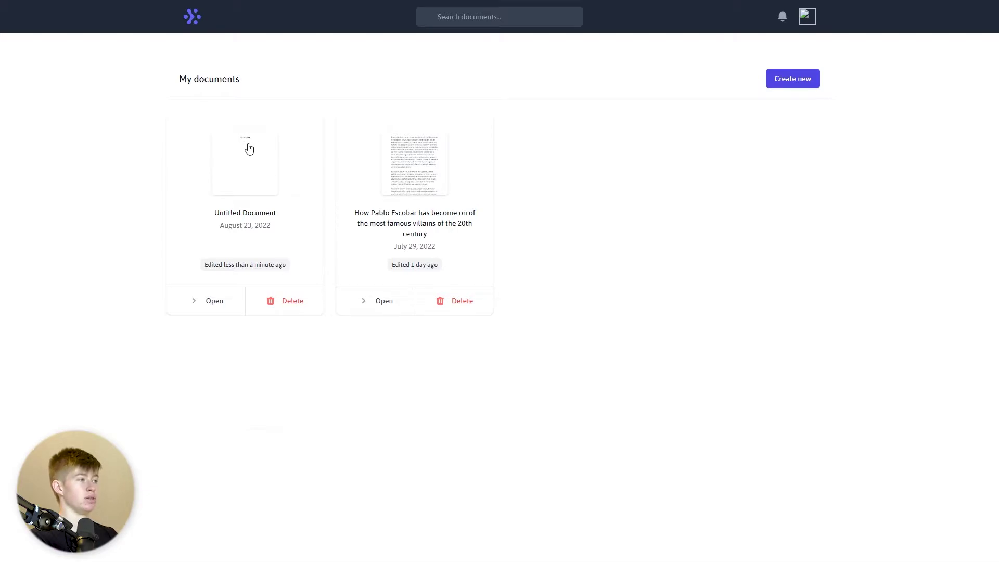
Step: Zoom in to inspect the Untitled Document thumbnail, reset the zoom, and reopen the document
{"action": "key", "text": "ctrl+plus"}
{"action": "key", "text": "ctrl+plus"}
{"action": "key", "text": "ctrl+plus"}
{"action": "key", "text": "ctrl+plus"}
{"action": "key", "text": "ctrl+plus"}
{"action": "key", "text": "ctrl+plus"}
{"action": "key", "text": "ctrl+plus"}
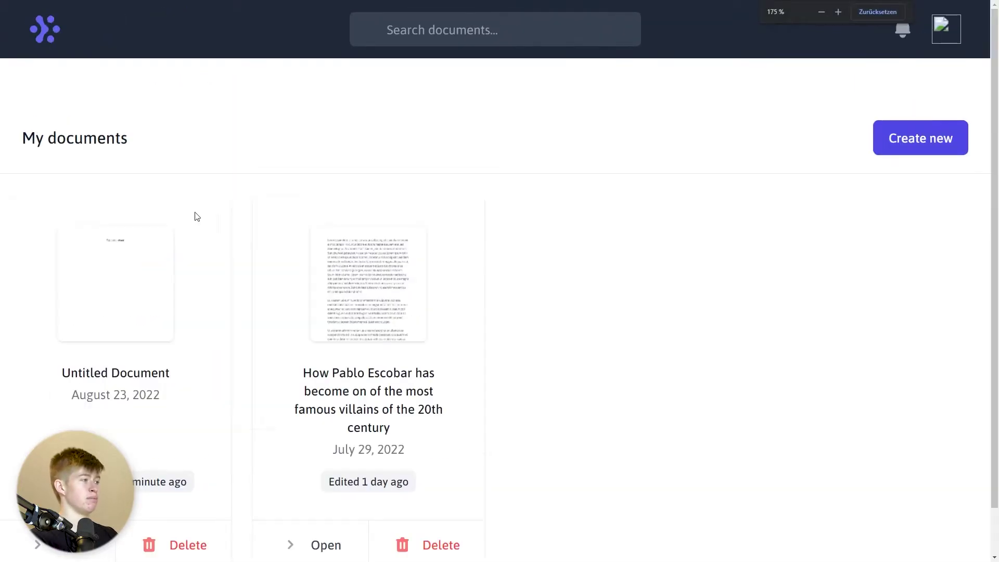
{"action": "scroll", "coordinate": [227, 273], "scroll_direction": "down", "scroll_amount": 3}
{"action": "scroll", "coordinate": [229, 271], "scroll_direction": "down", "scroll_amount": 2}
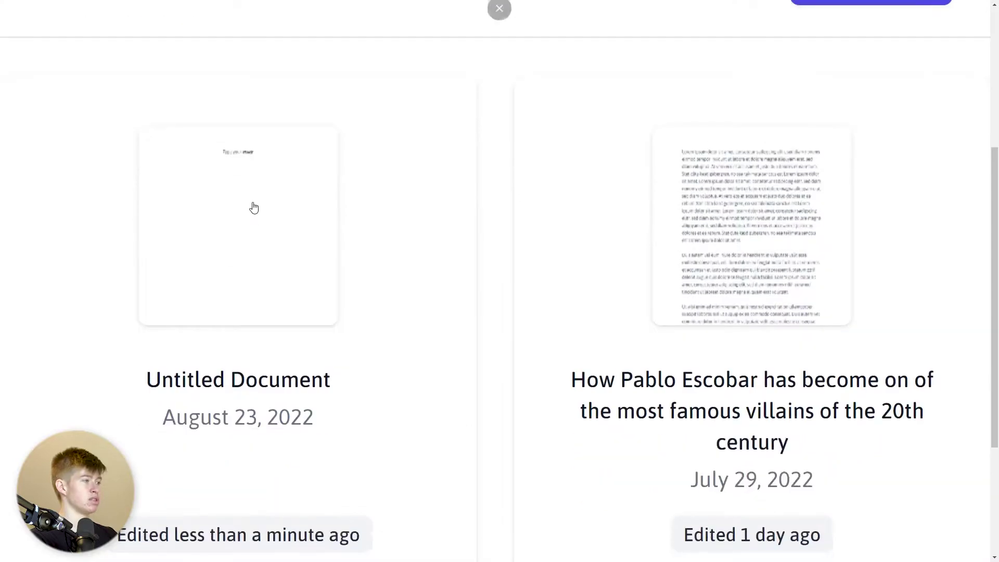
{"action": "key", "text": "ctrl+minus"}
{"action": "key", "text": "ctrl+minus"}
{"action": "key", "text": "ctrl+minus"}
{"action": "key", "text": "ctrl+minus"}
{"action": "key", "text": "ctrl+minus"}
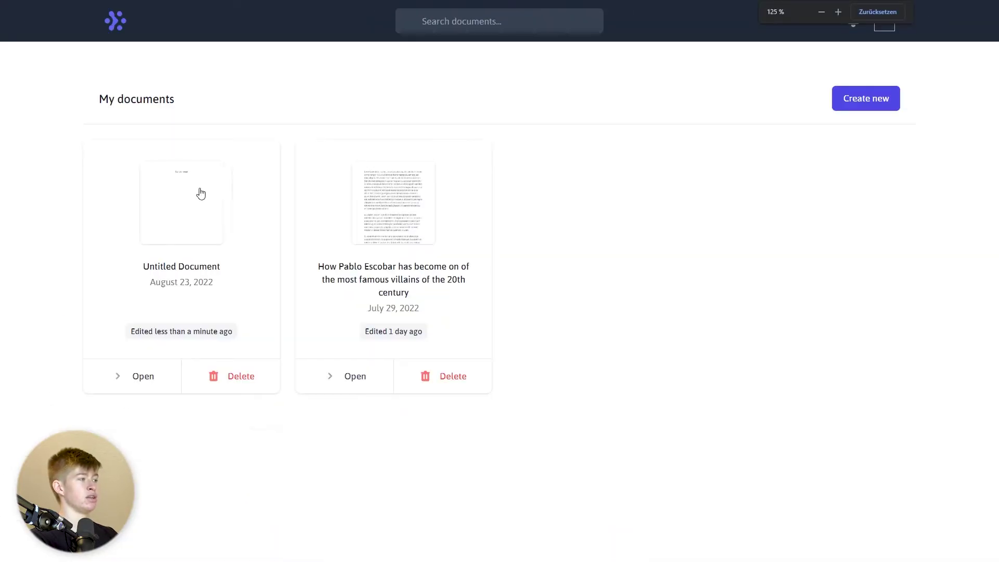
{"action": "left_click", "coordinate": [873, 11]}
{"action": "left_click", "coordinate": [248, 163]}
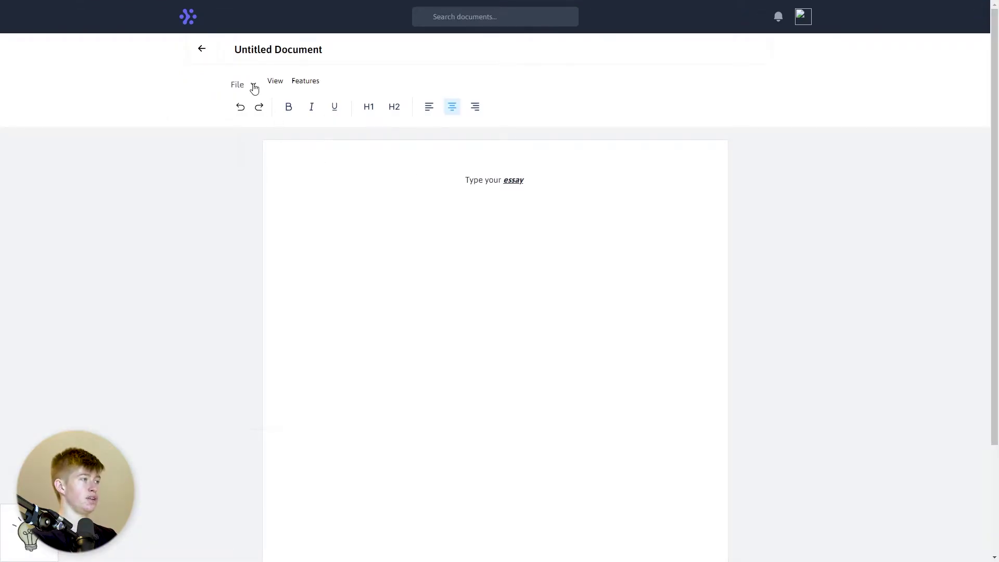
Step: Export the document as Untitled Document.docx and open the downloaded file in Word
{"action": "left_click", "coordinate": [252, 86]}
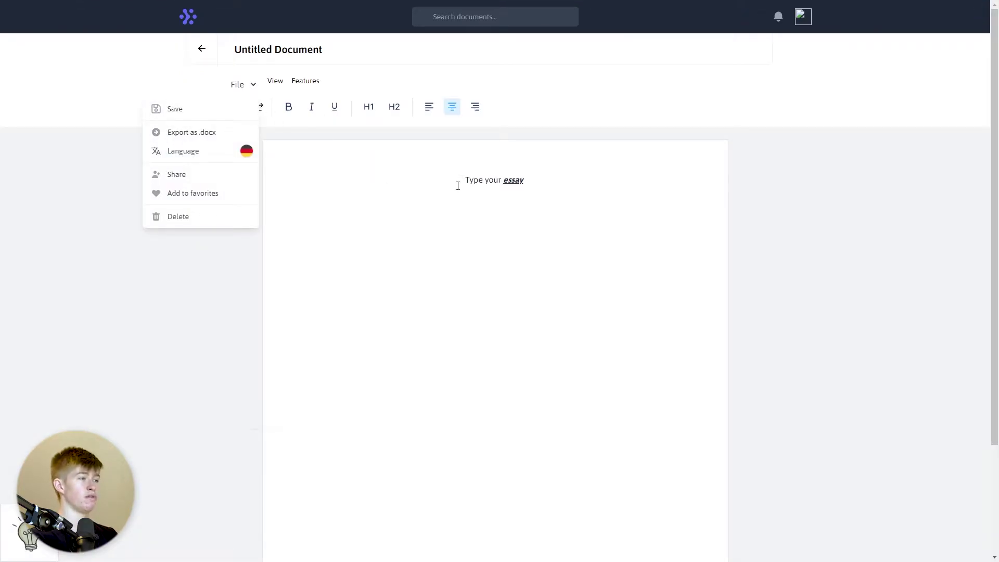
{"action": "left_click", "coordinate": [216, 138]}
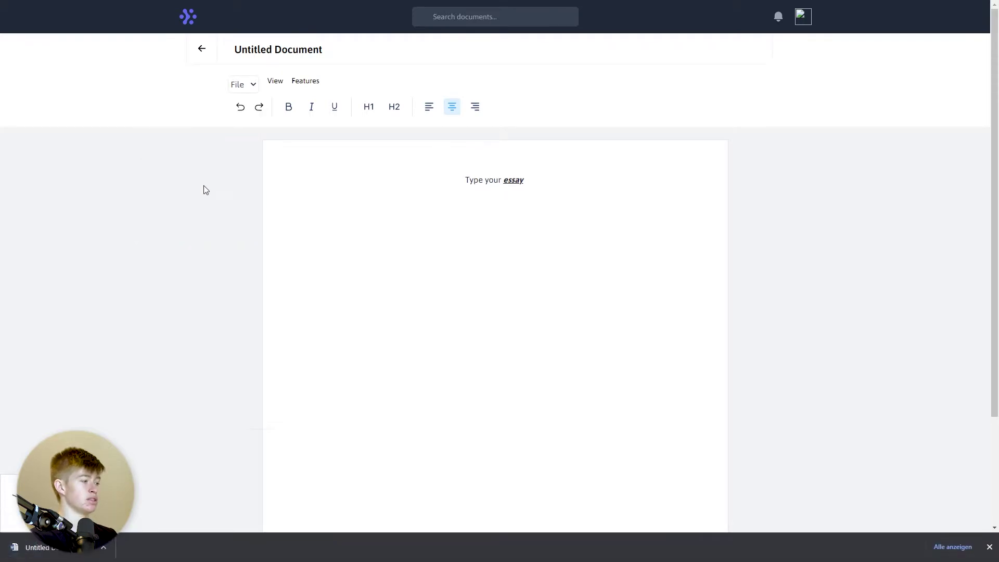
{"action": "left_click", "coordinate": [37, 547]}
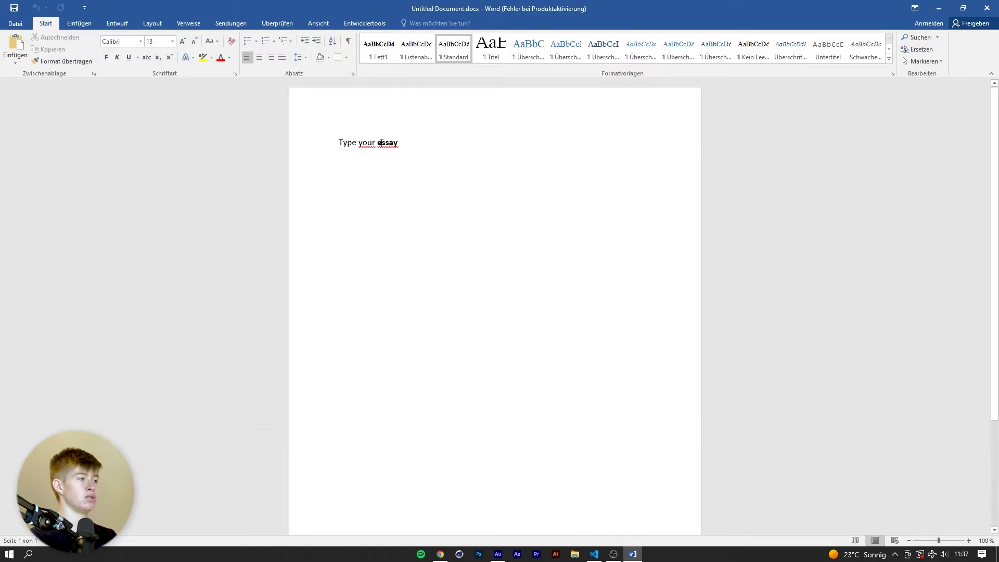
Step: Centre the 'Type your essay' line in Word, then switch back to the web editor in Chrome
{"action": "left_click_drag", "start_coordinate": [413, 144], "coordinate": [337, 144]}
{"action": "left_click", "coordinate": [412, 153]}
{"action": "double_click", "coordinate": [402, 151]}
{"action": "left_click", "coordinate": [402, 150]}
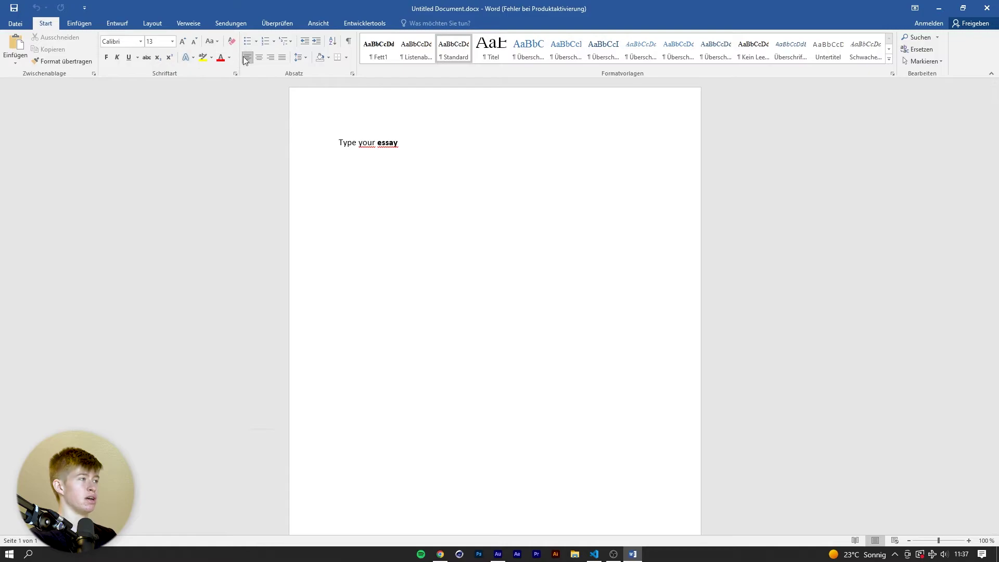
{"action": "left_click", "coordinate": [260, 58]}
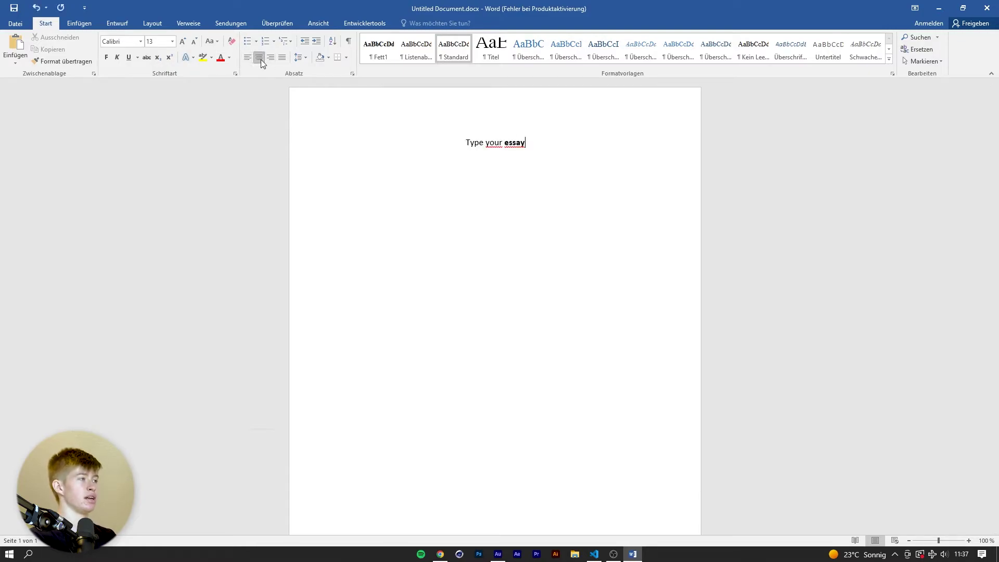
{"action": "left_click", "coordinate": [441, 554]}
{"action": "left_click_drag", "start_coordinate": [530, 181], "coordinate": [465, 180]}
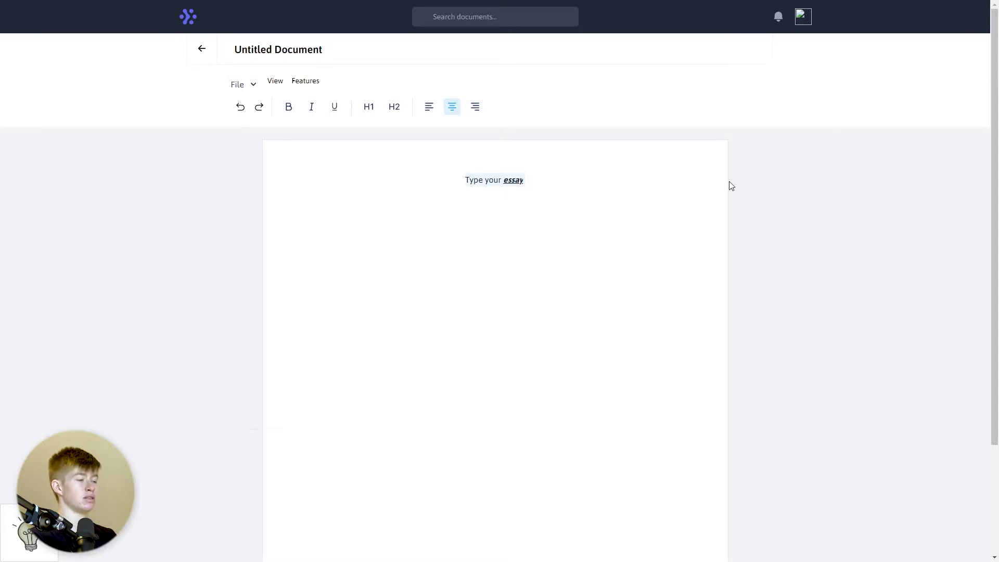
Step: Open the avatar's account menu showing Account, Settings and Sign out
{"action": "left_click", "coordinate": [543, 186]}
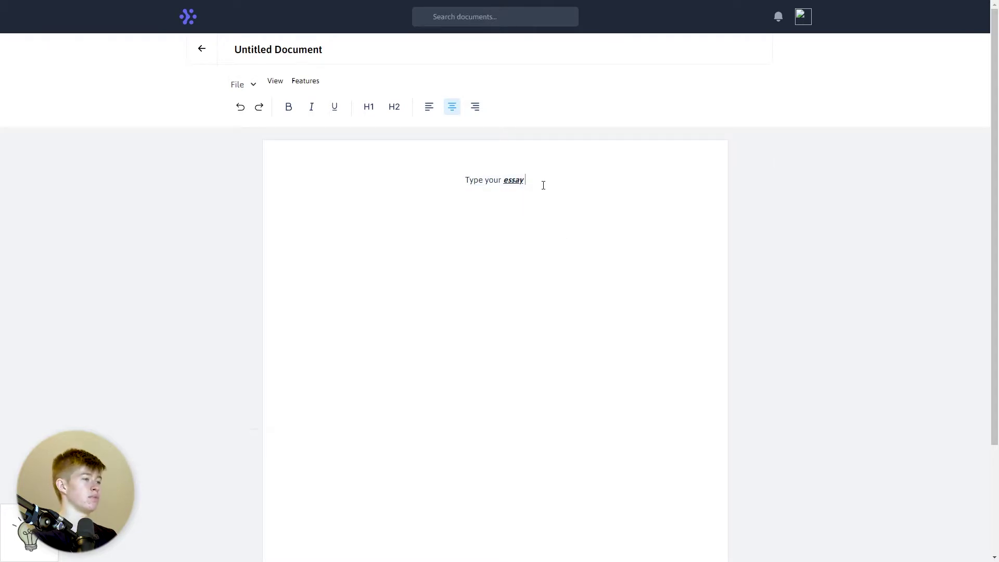
{"action": "left_click", "coordinate": [244, 83]}
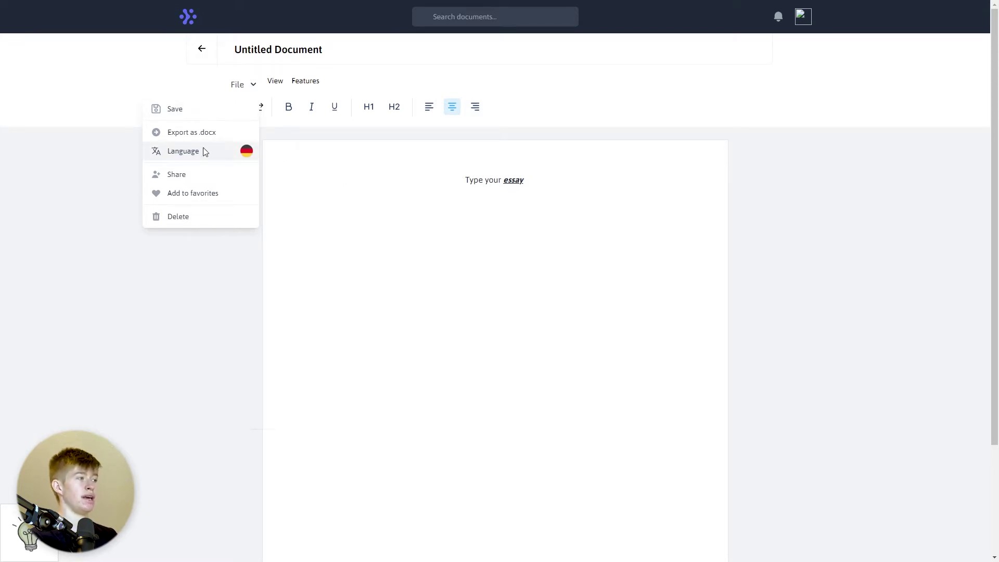
{"action": "left_click", "coordinate": [542, 183]}
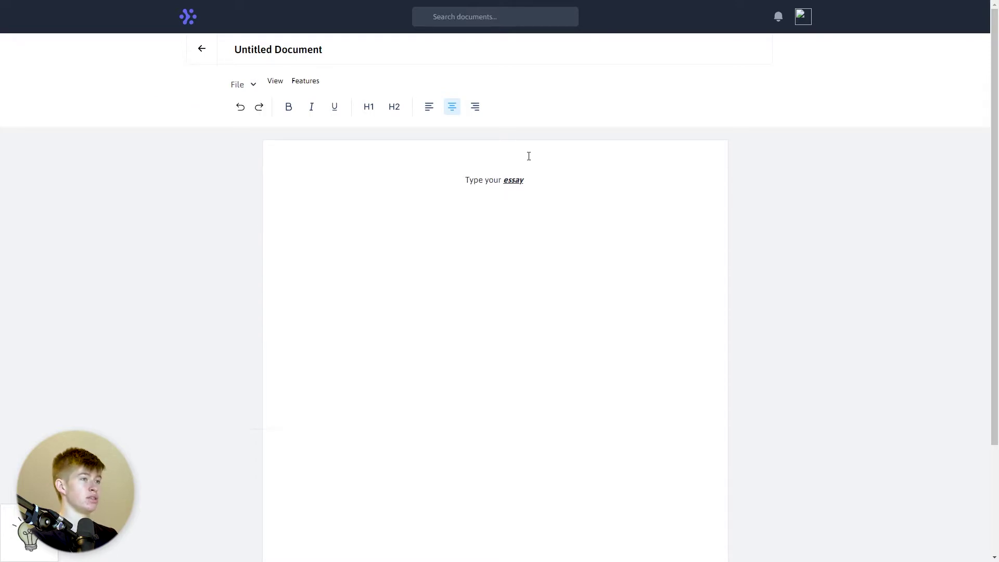
{"action": "left_click", "coordinate": [803, 17]}
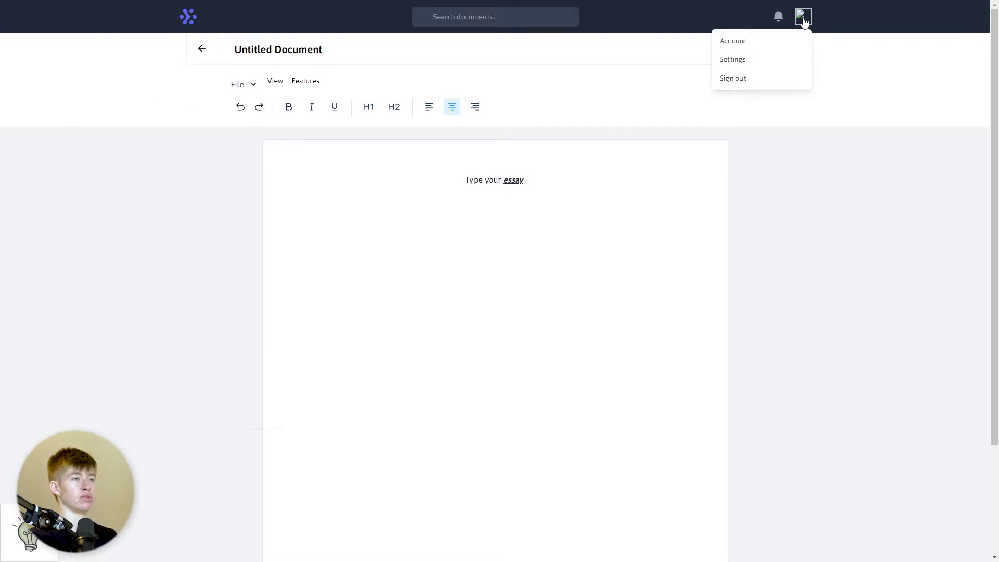
Step: In Settings, pick the UK flag for English, then return to My documents via the logo
{"action": "left_click", "coordinate": [749, 67]}
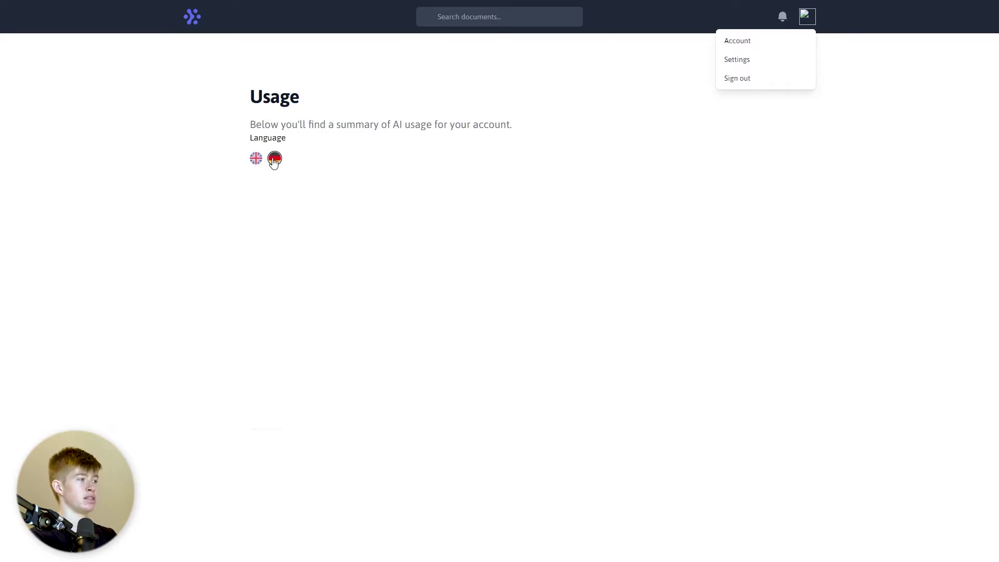
{"action": "left_click", "coordinate": [328, 165]}
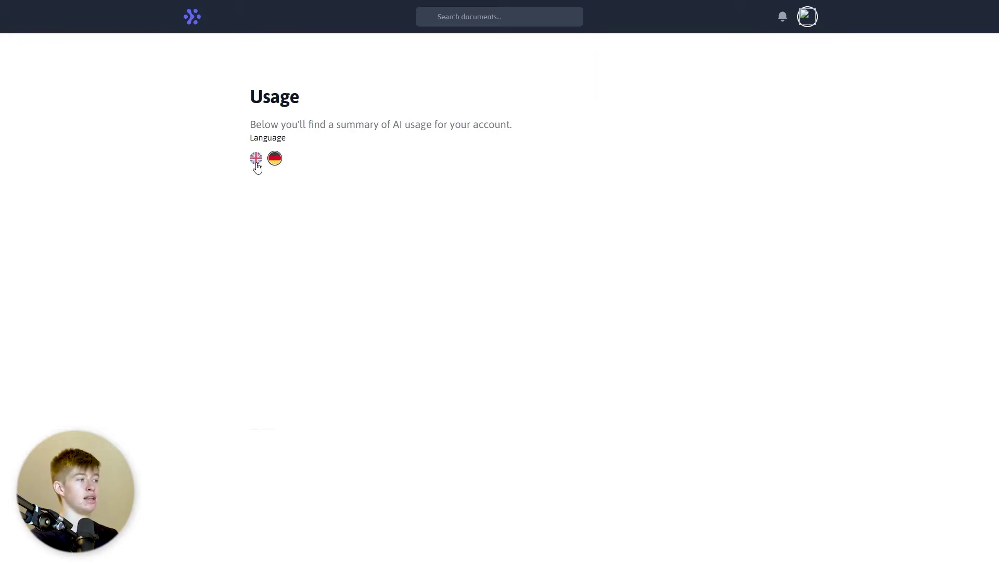
{"action": "left_click", "coordinate": [257, 161]}
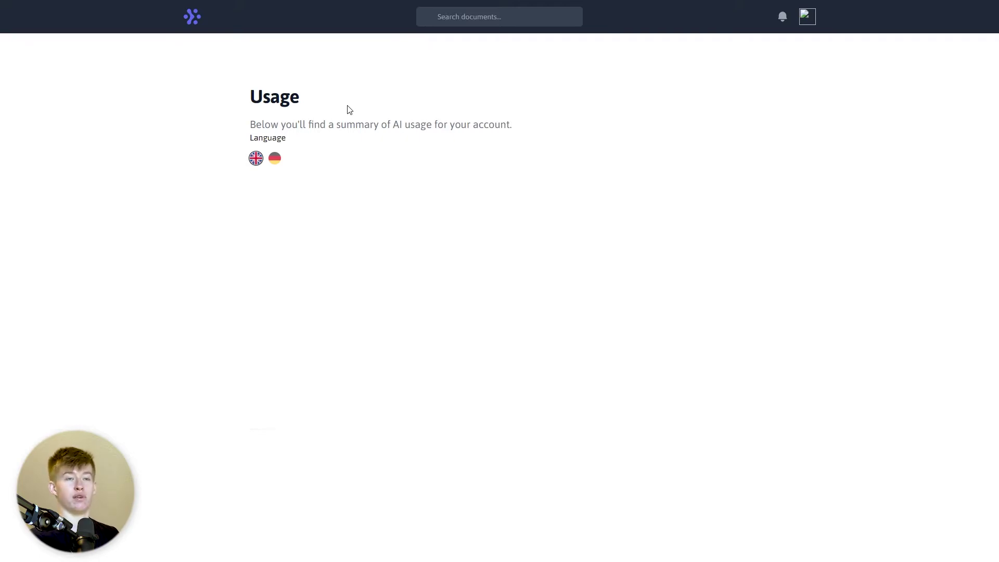
{"action": "left_click", "coordinate": [195, 20]}
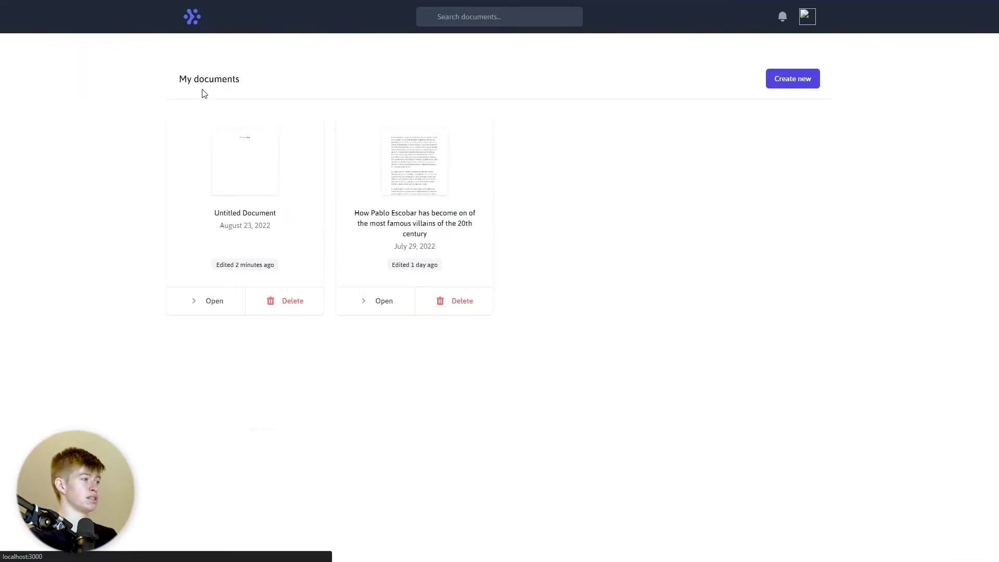
Step: Open Untitled Document, paste the sample essay paragraph, and delete the 'Type your essay' title
{"action": "left_click", "coordinate": [261, 158]}
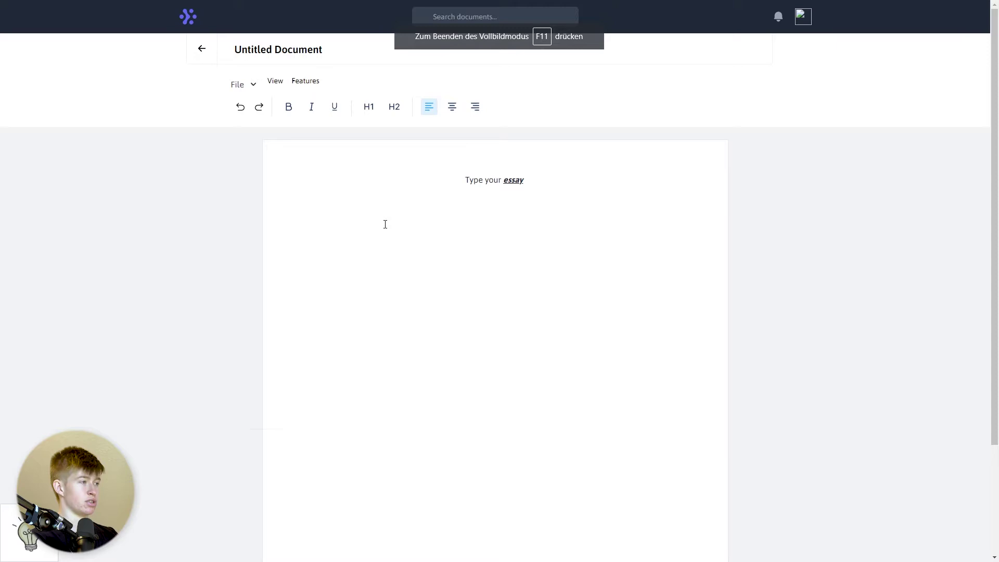
{"action": "type", "text": "Some essay samples below are by students who chose to write about a challenge, while other examples may be helpful if you’re looking to write about yourself more generally. And yes, a few of these essays did help these students get accepted into the Ivy League, (I’m not telling you which!) though these are all great essays regardless of where (or if) students were admitted to their top choice school."}
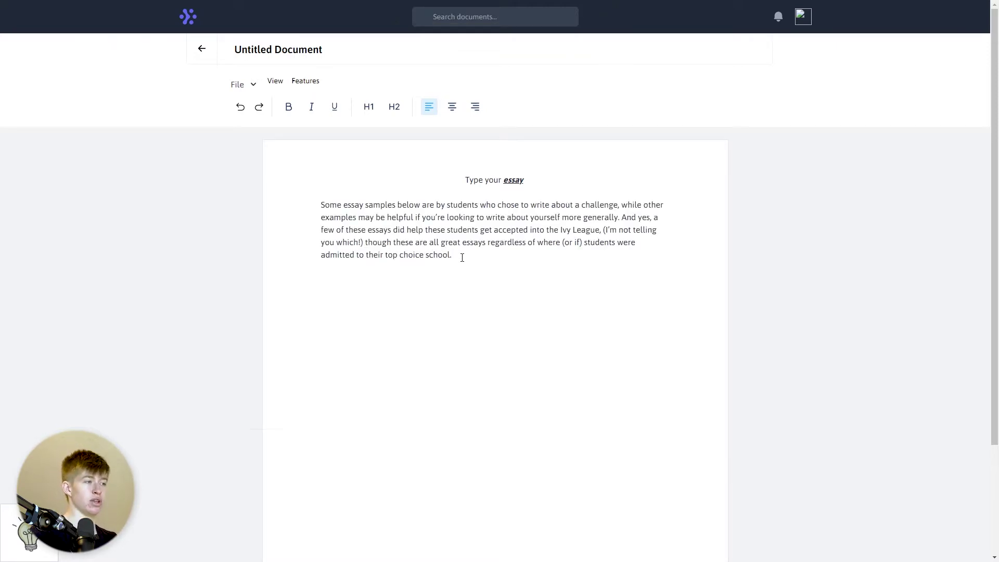
{"action": "left_click_drag", "start_coordinate": [536, 181], "coordinate": [356, 184]}
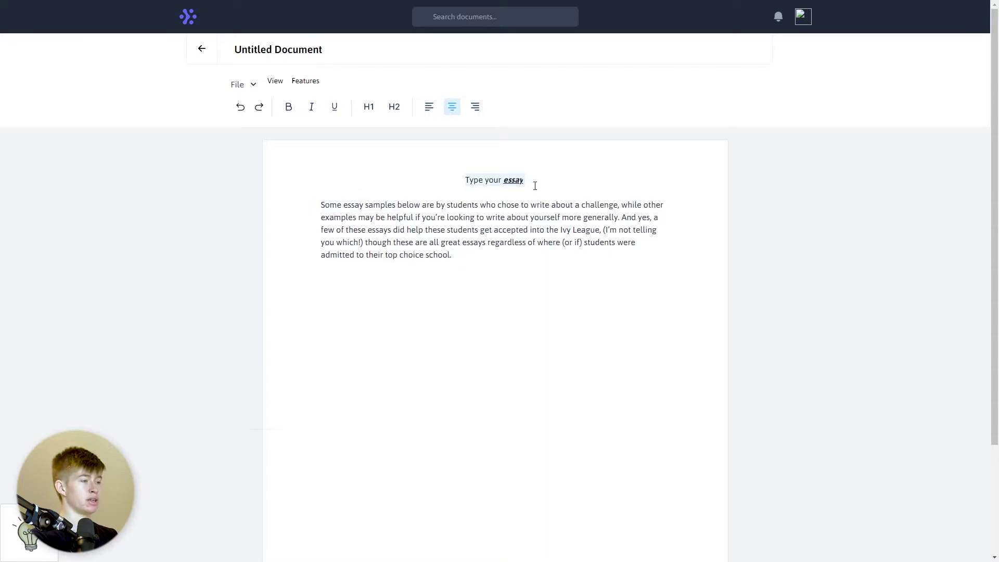
{"action": "key", "text": "BackSpace"}
{"action": "key", "text": "BackSpace"}
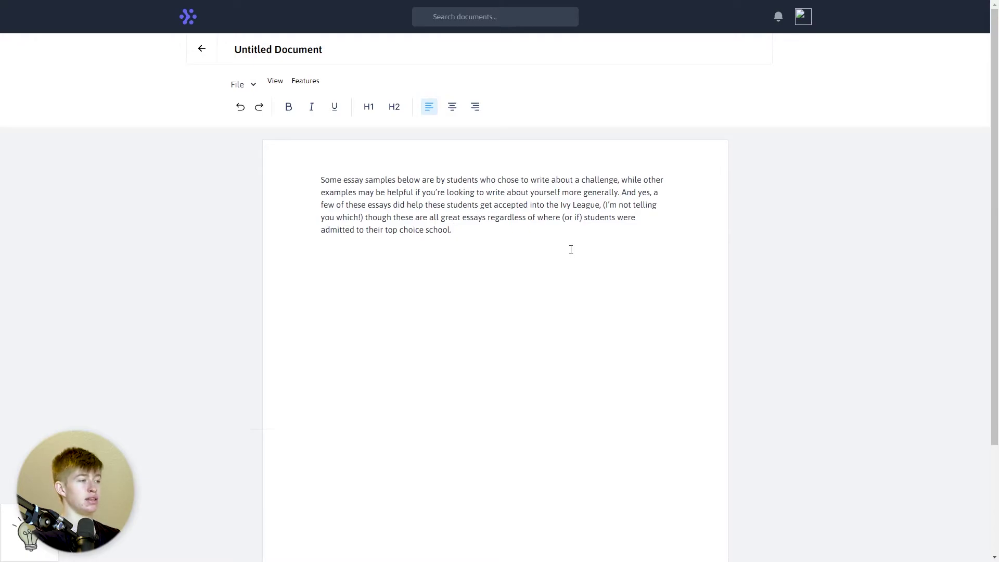
Step: Start a sentence with 'The', accept the AI completion, then type 'effient' and 'anything else.'
{"action": "type", "text": "The"}
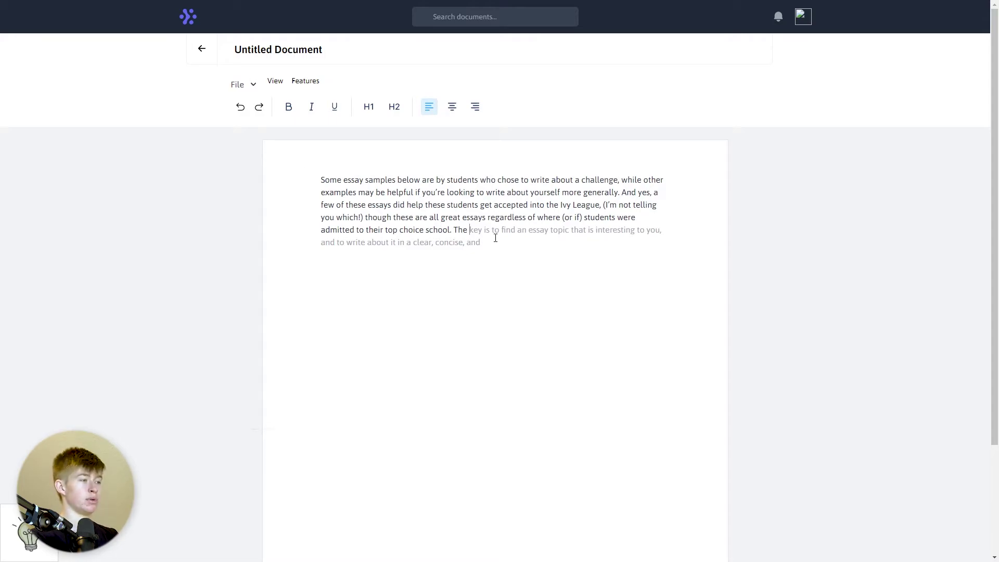
{"action": "key", "text": "Tab"}
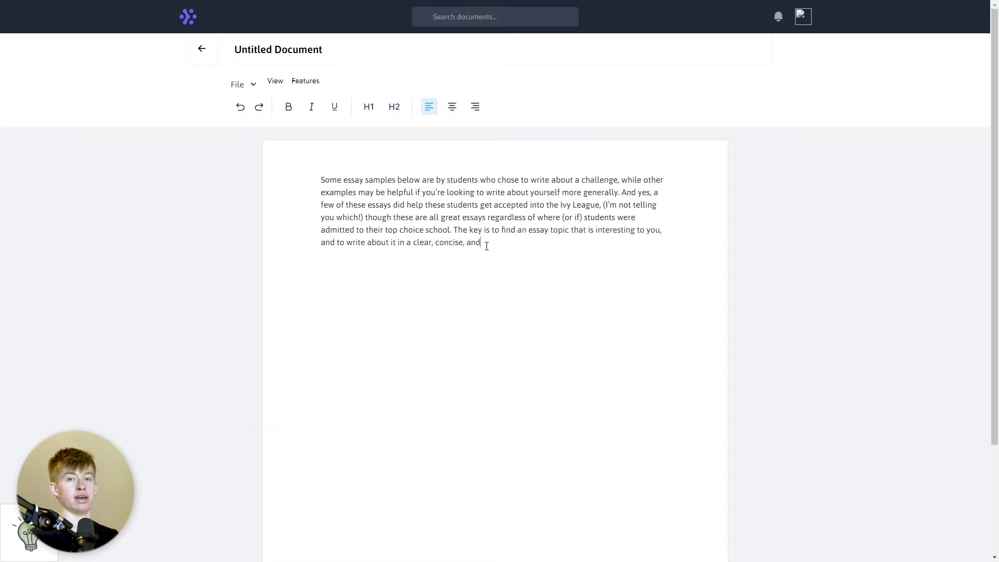
{"action": "type", "text": "effient"}
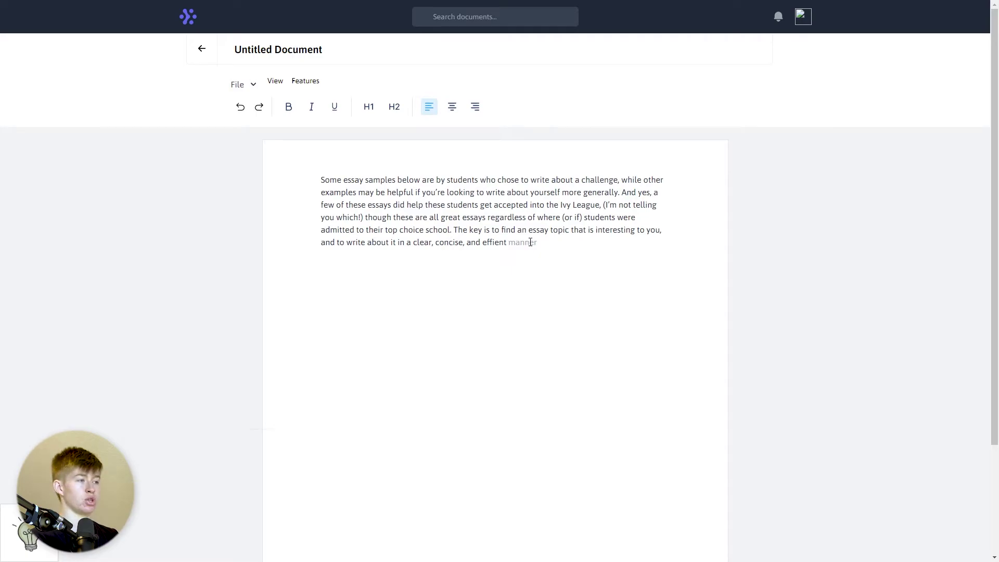
{"action": "type", "text": "anything els"}
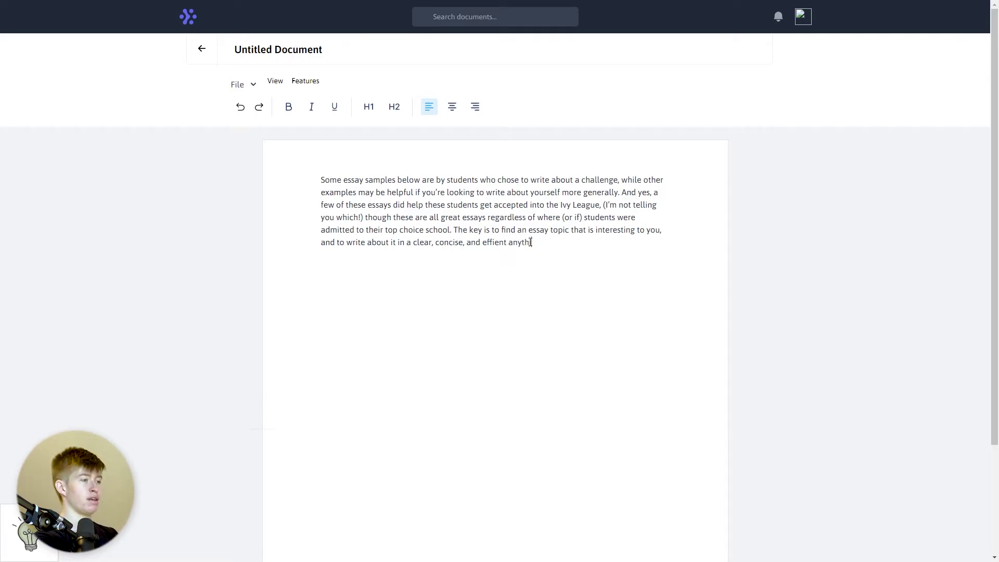
{"action": "type", "text": "e."}
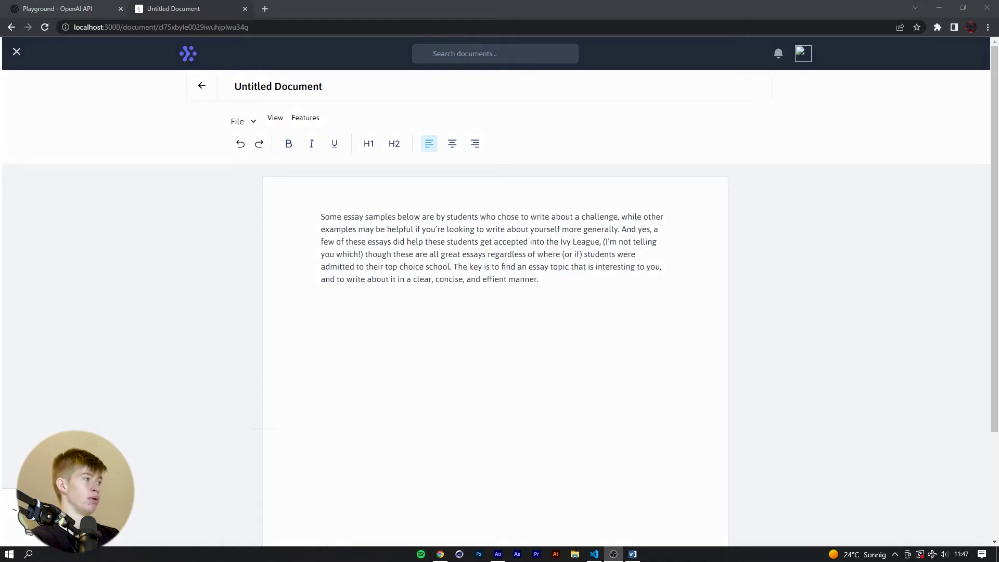
Step: Choose Heading under Features and enter selection mode to pick text for the heading
{"action": "left_click", "coordinate": [306, 117]}
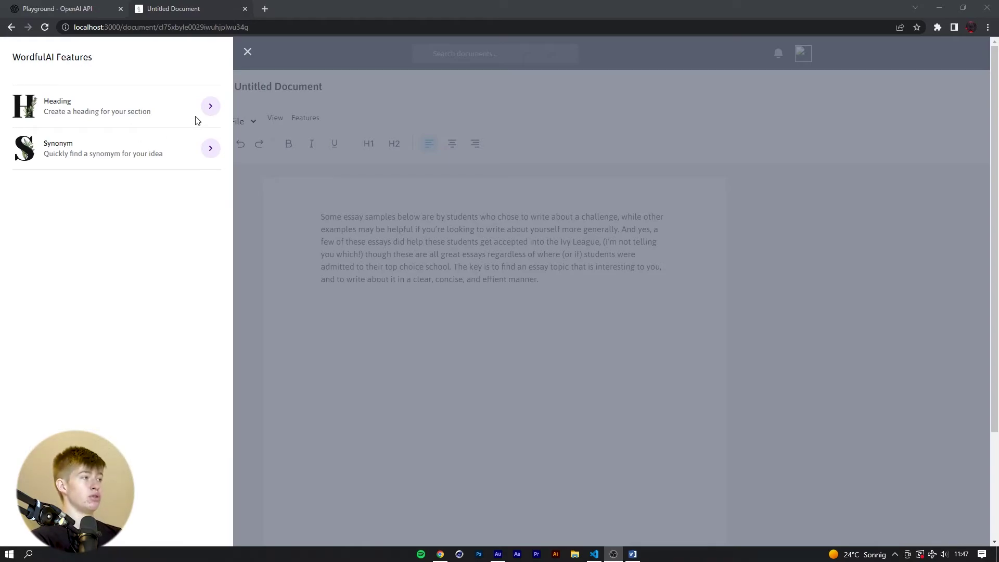
{"action": "left_click", "coordinate": [210, 107]}
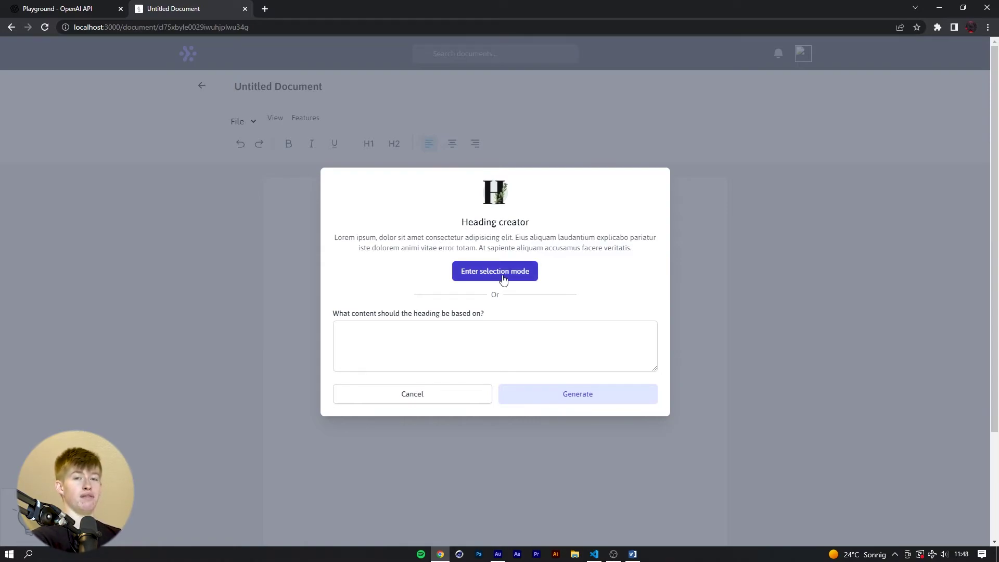
{"action": "left_click", "coordinate": [501, 341]}
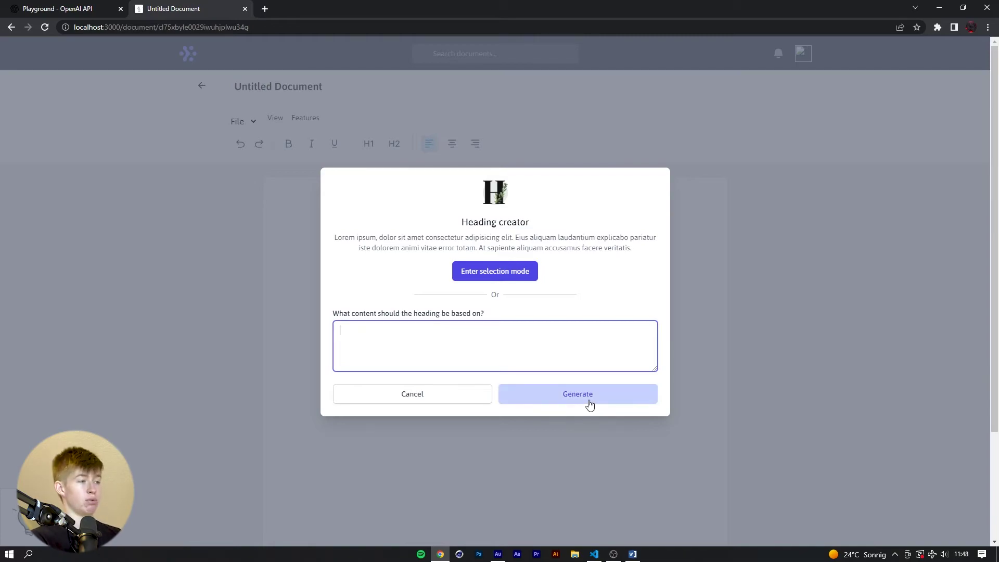
{"action": "left_click", "coordinate": [499, 279]}
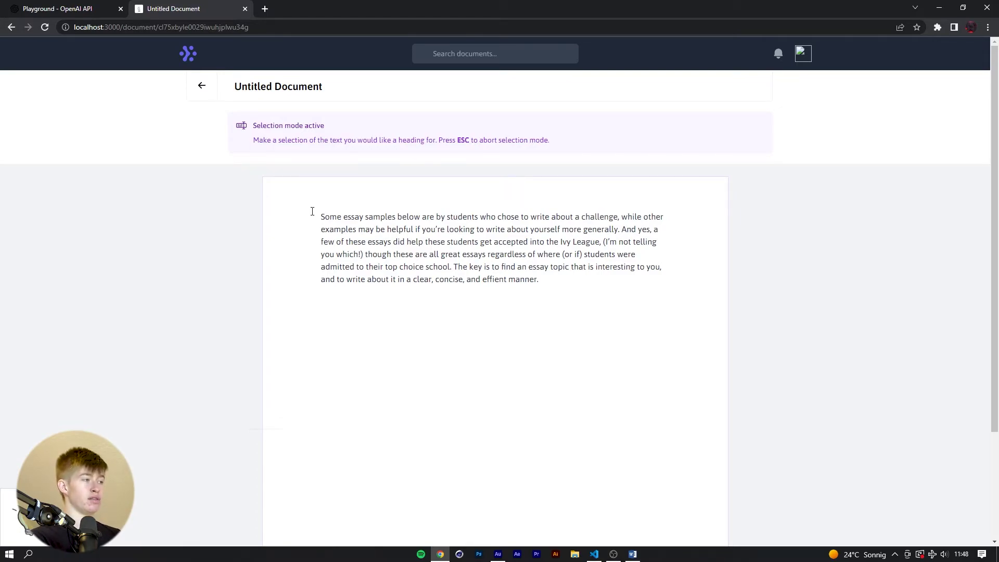
Step: Generate a heading from the paragraph, tidy it to 'How to Write an Ivy League Essay', and insert it as H1
{"action": "left_click_drag", "start_coordinate": [317, 213], "coordinate": [563, 287]}
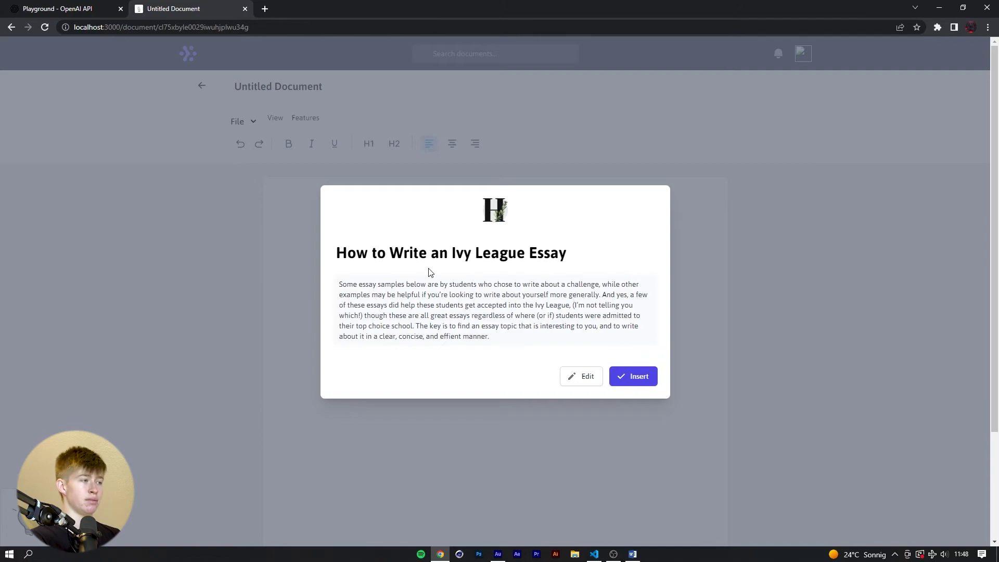
{"action": "left_click", "coordinate": [577, 255]}
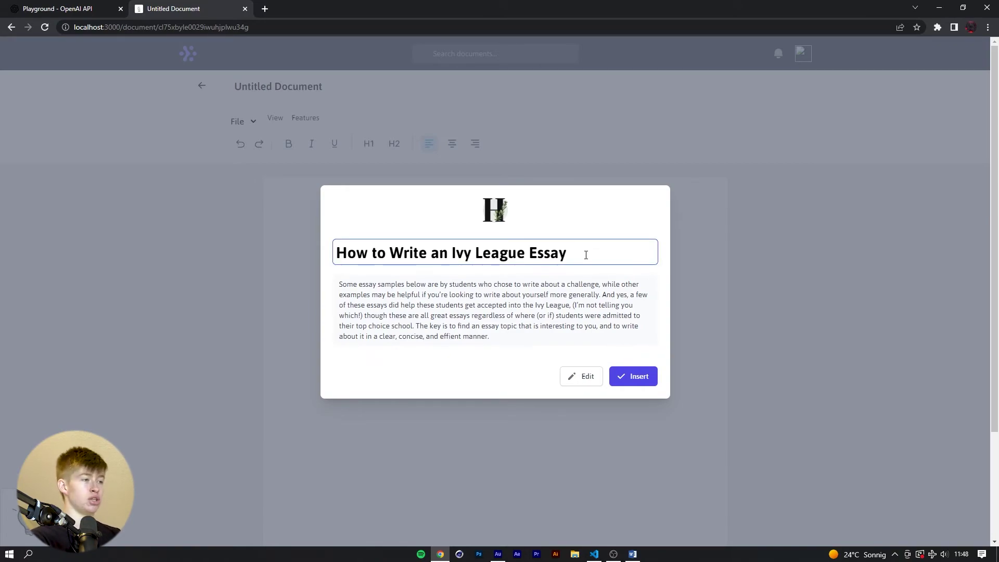
{"action": "type", "text": "typ"}
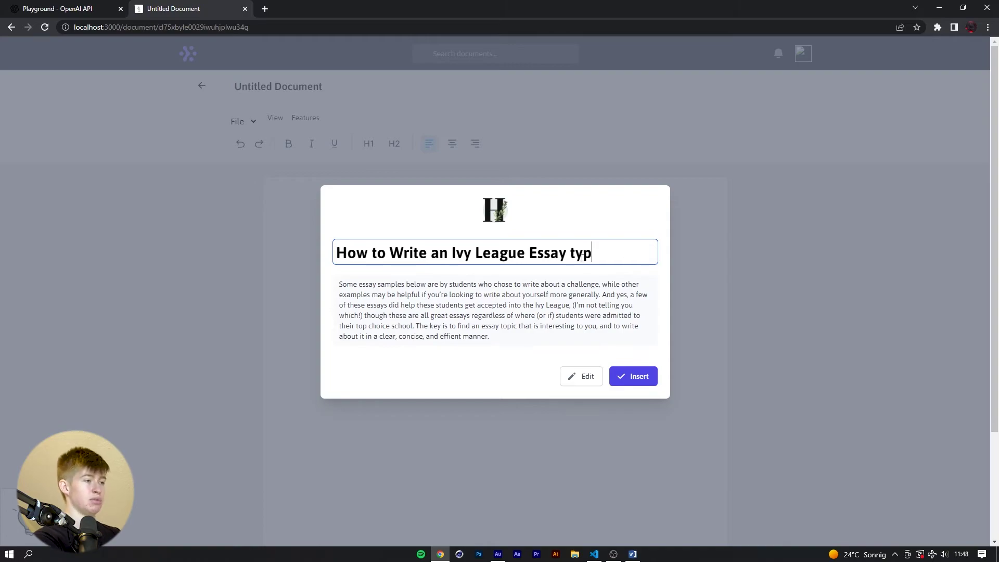
{"action": "key", "text": "BackSpace"}
{"action": "key", "text": "BackSpace"}
{"action": "key", "text": "BackSpace"}
{"action": "key", "text": "BackSpace"}
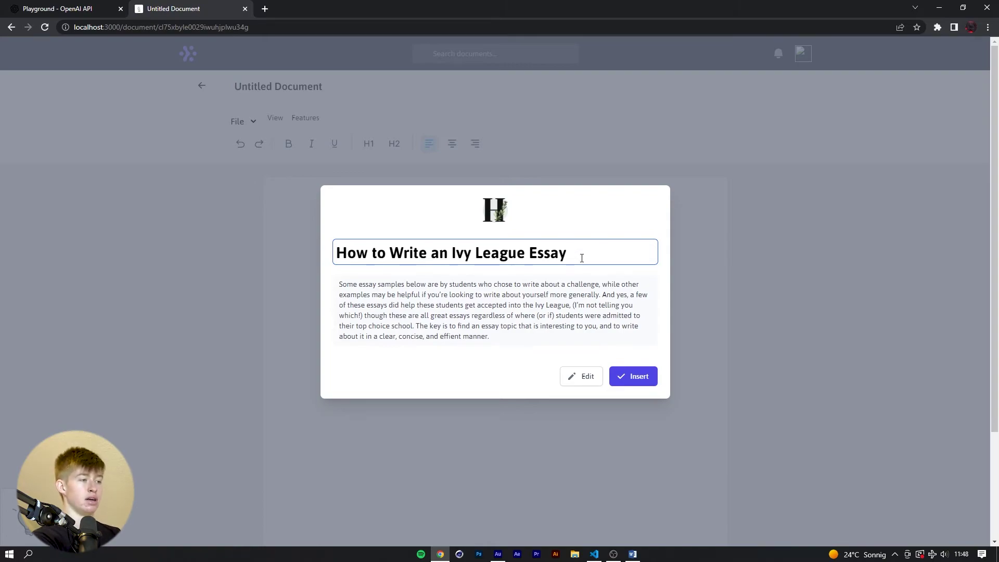
{"action": "left_click", "coordinate": [585, 214]}
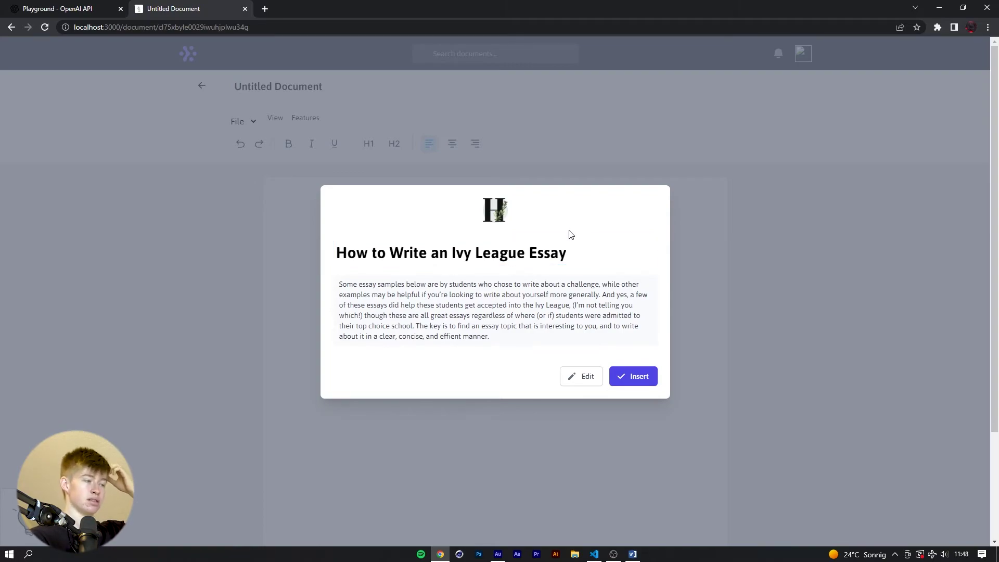
{"action": "left_click", "coordinate": [639, 380]}
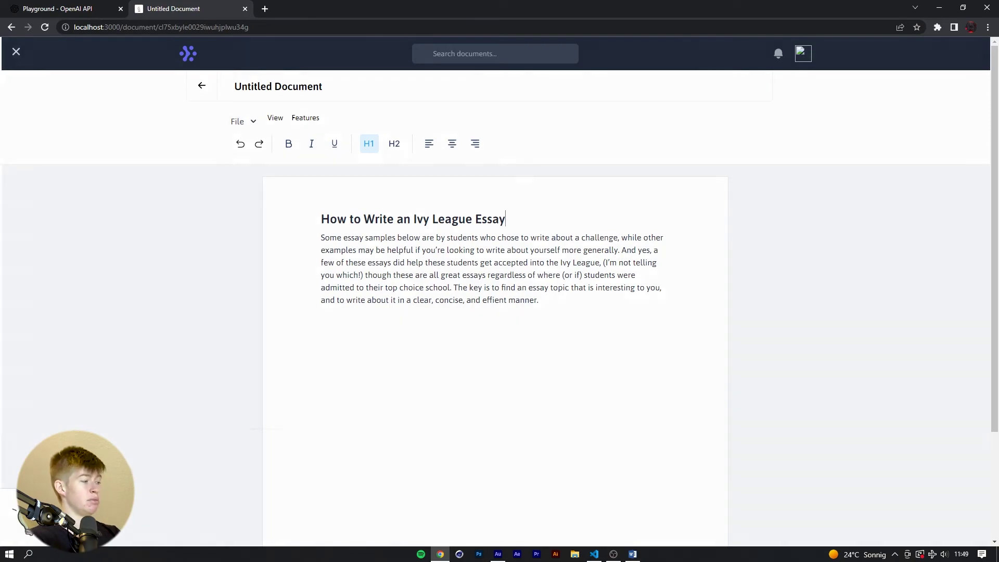
{"action": "key", "text": "ctrl+k"}
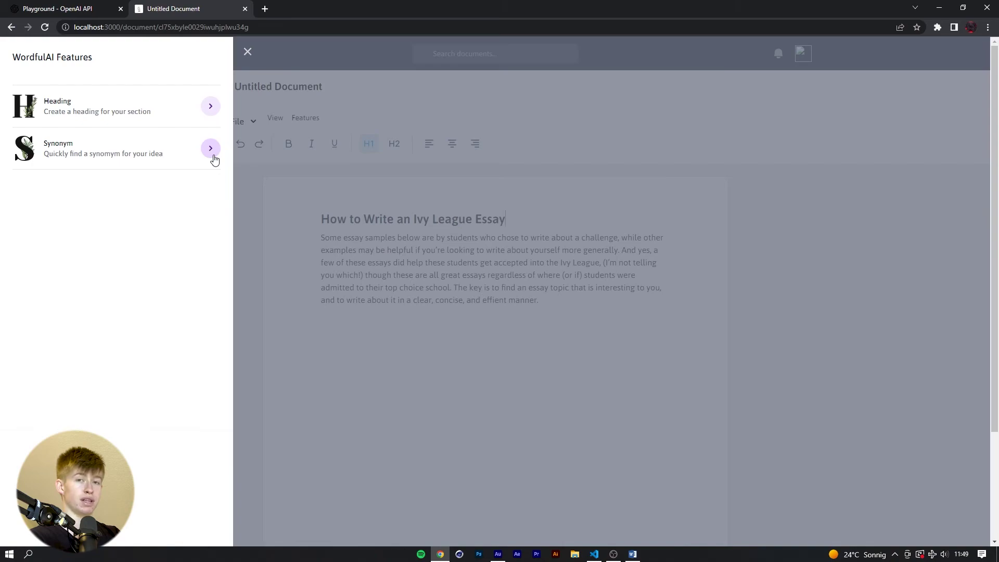
Step: Insert the Synonym results for 'effient' (efficient, effective, competent, capable, successful) into the essay
{"action": "left_click", "coordinate": [213, 155]}
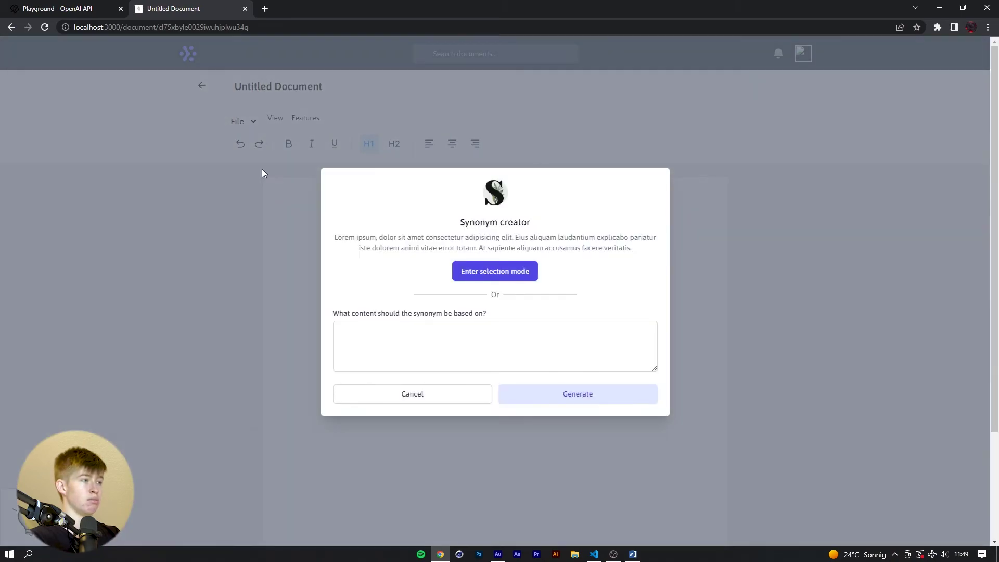
{"action": "left_click", "coordinate": [481, 272]}
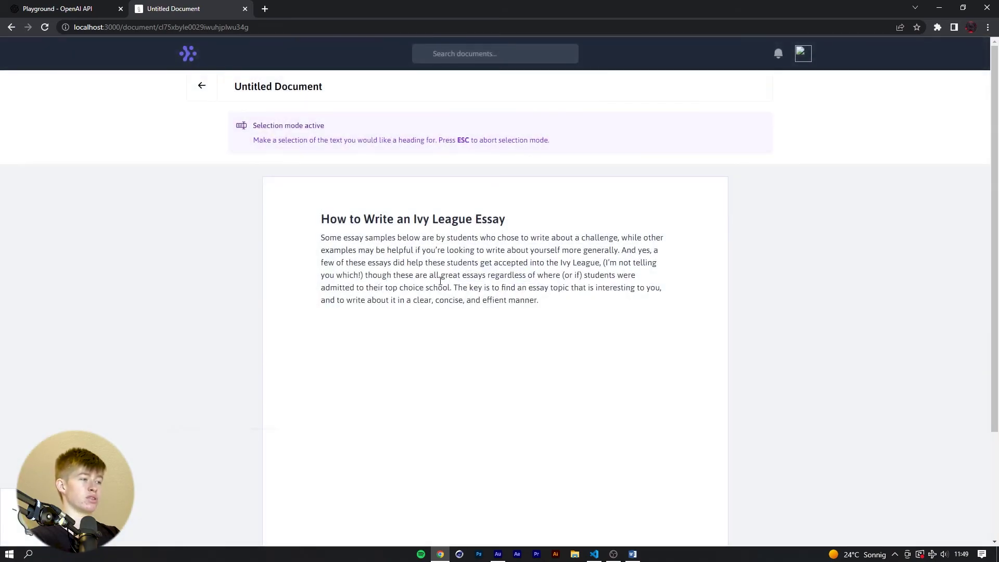
{"action": "double_click", "coordinate": [495, 300]}
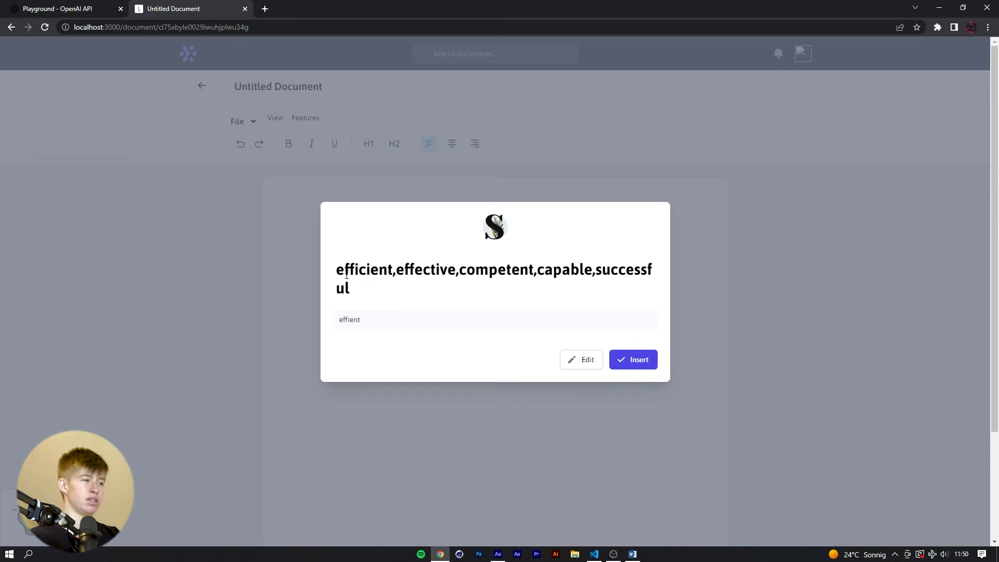
{"action": "triple_click", "coordinate": [342, 276]}
{"action": "left_click", "coordinate": [381, 282]}
{"action": "triple_click", "coordinate": [376, 280]}
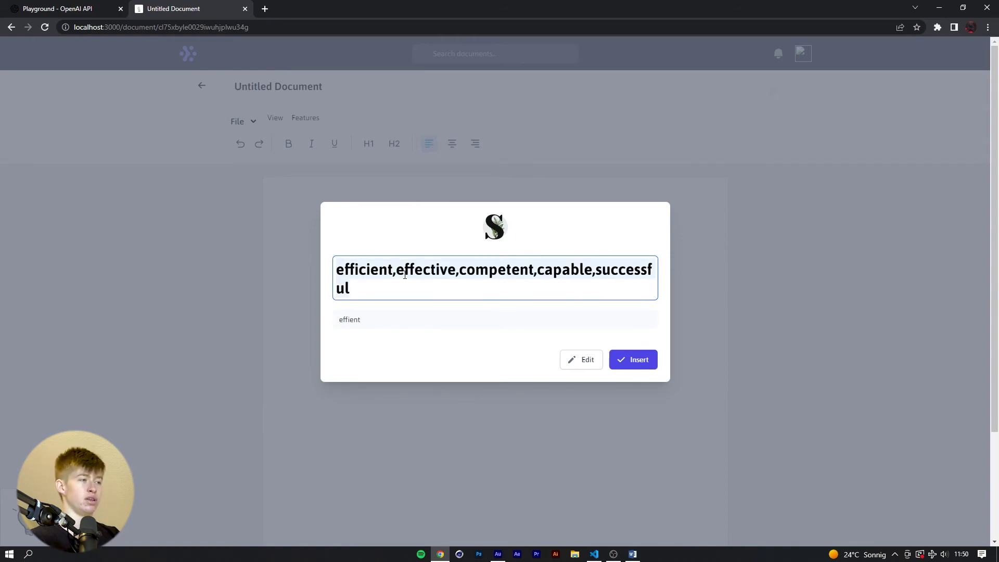
{"action": "double_click", "coordinate": [497, 269]}
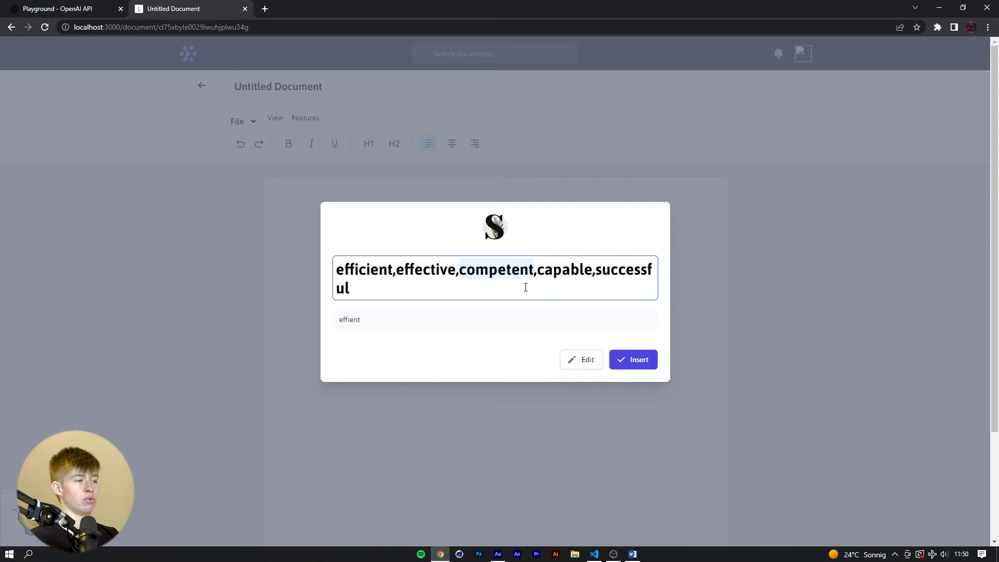
{"action": "left_click", "coordinate": [637, 361]}
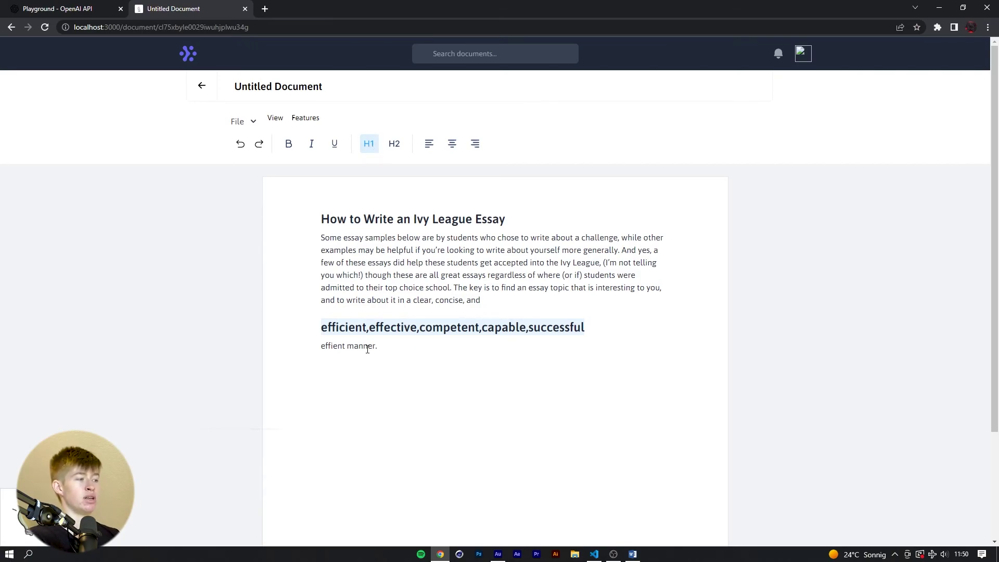
Step: Delete the inserted synonym line and turn the emptied H1 line back into normal text
{"action": "left_click_drag", "start_coordinate": [595, 327], "coordinate": [318, 328]}
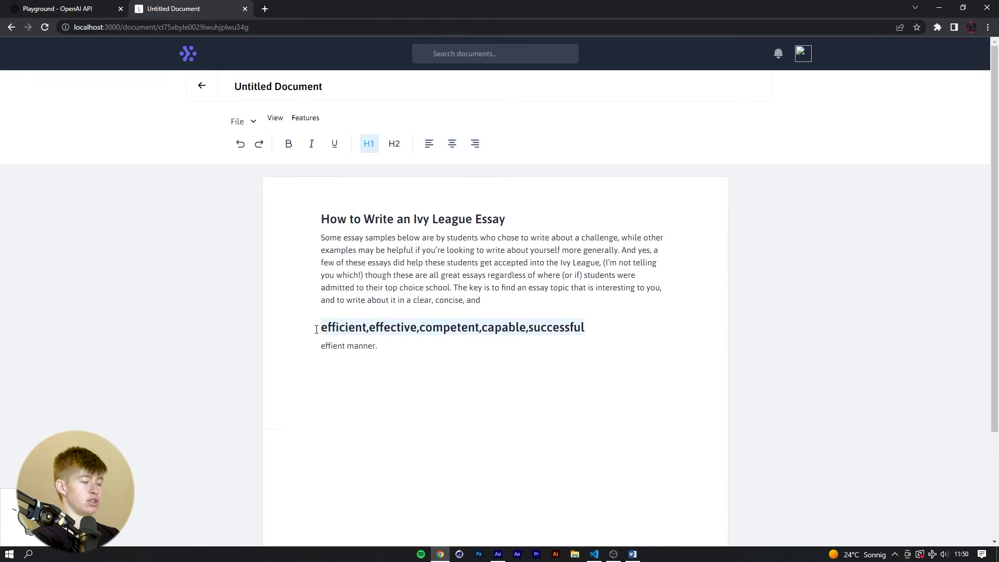
{"action": "key", "text": "BackSpace"}
{"action": "left_click", "coordinate": [367, 144]}
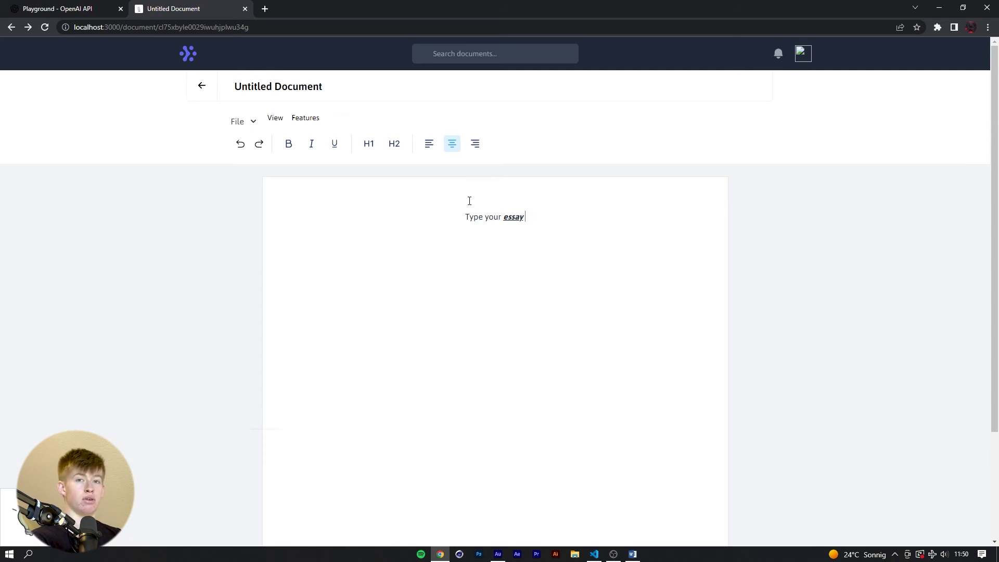
{"action": "left_click", "coordinate": [804, 60]}
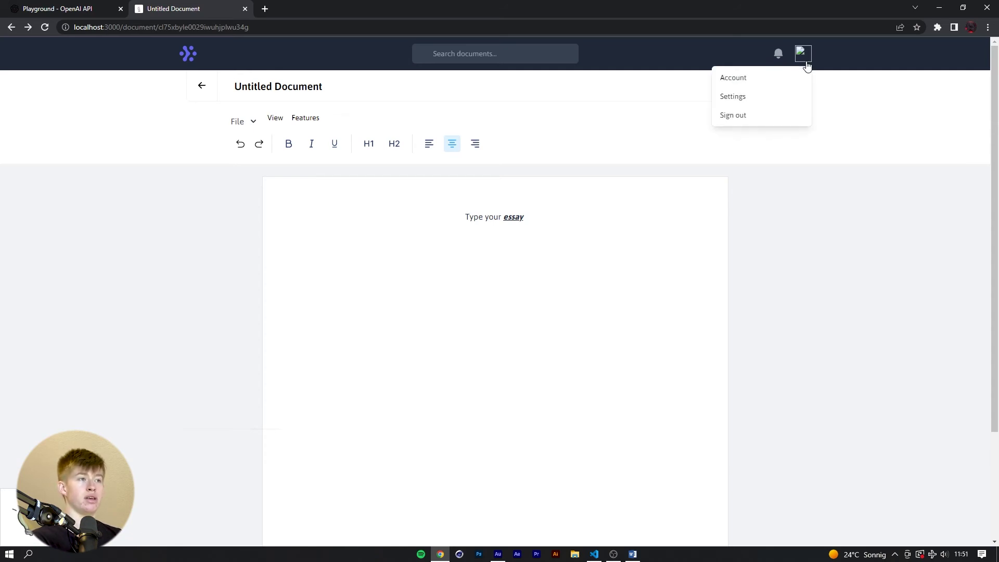
Step: Show the account Usage page and highlight the free trial usage of 2.065 / 20.000
{"action": "left_click", "coordinate": [758, 79]}
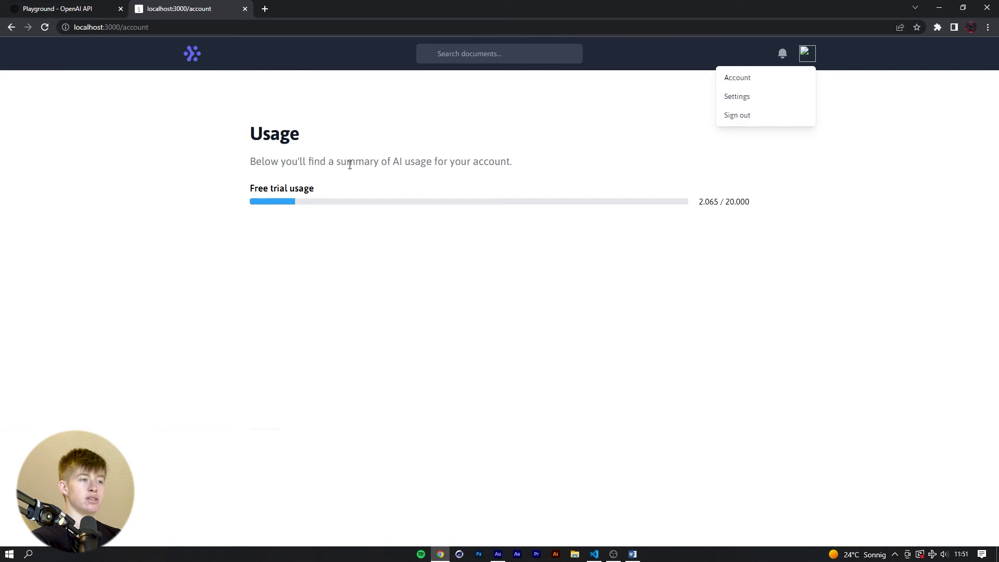
{"action": "left_click", "coordinate": [423, 151]}
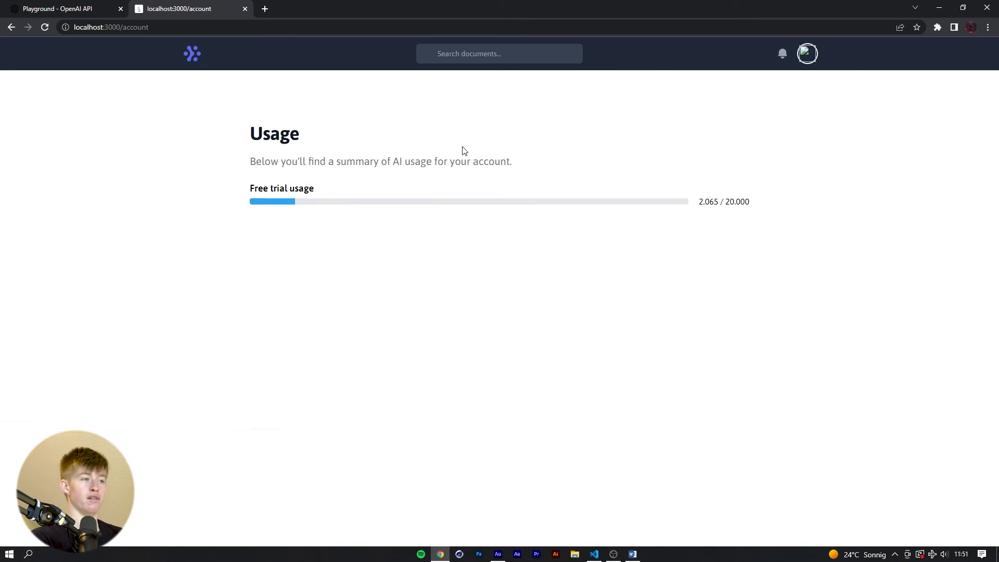
{"action": "left_click_drag", "start_coordinate": [699, 202], "coordinate": [757, 206]}
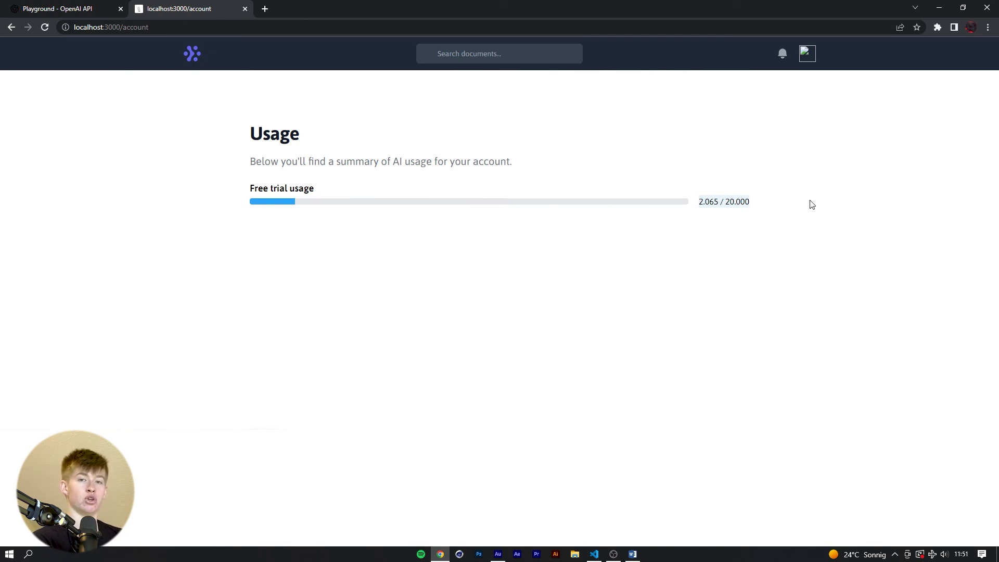
{"action": "left_click", "coordinate": [767, 212]}
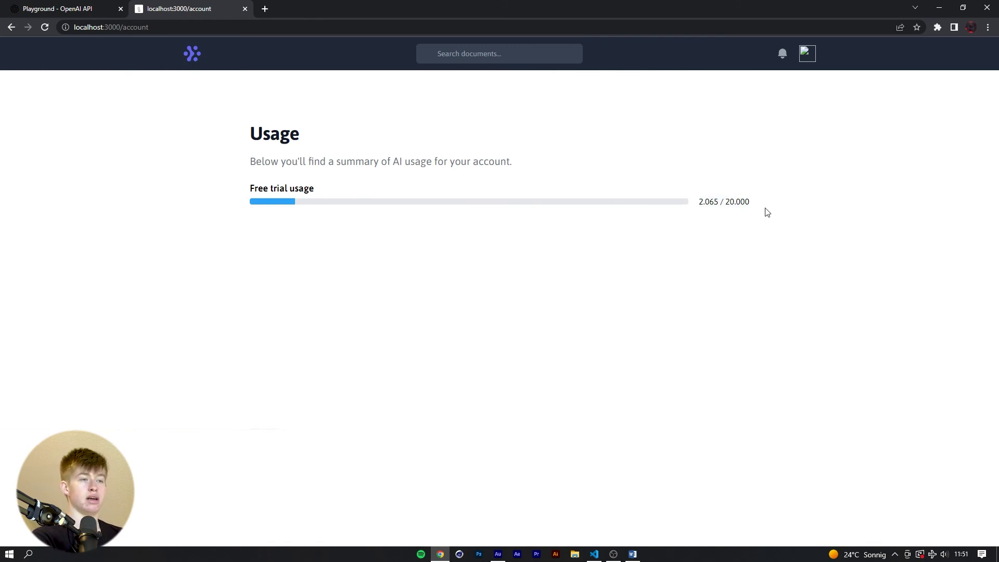